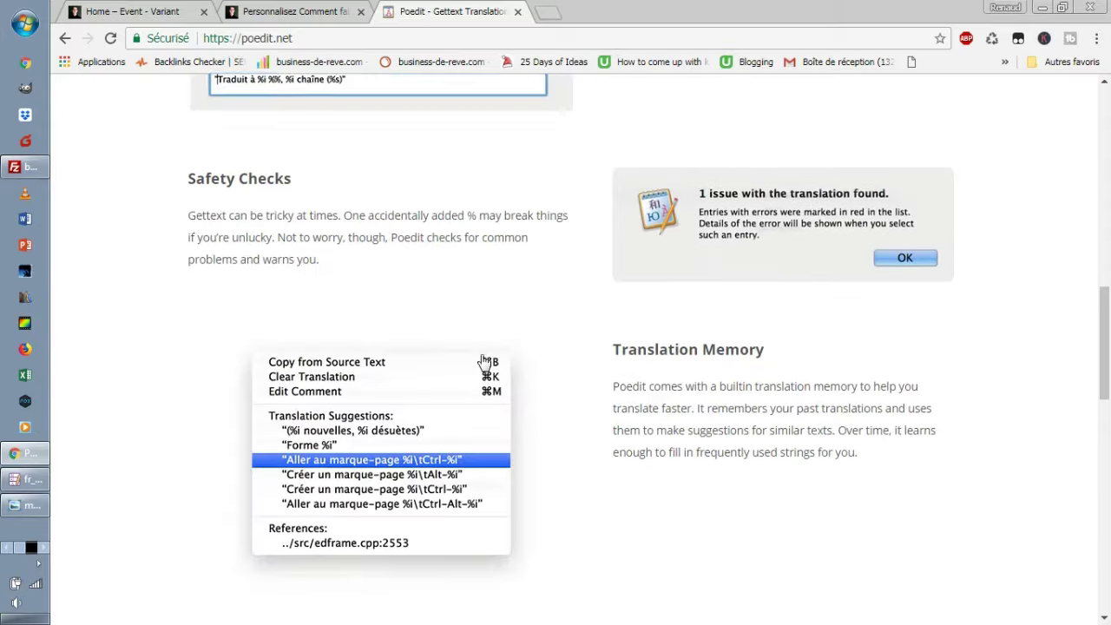
Open the Poedit website's download page and look over the versions offered for each operating system
scroll(483, 290, "up", 20)
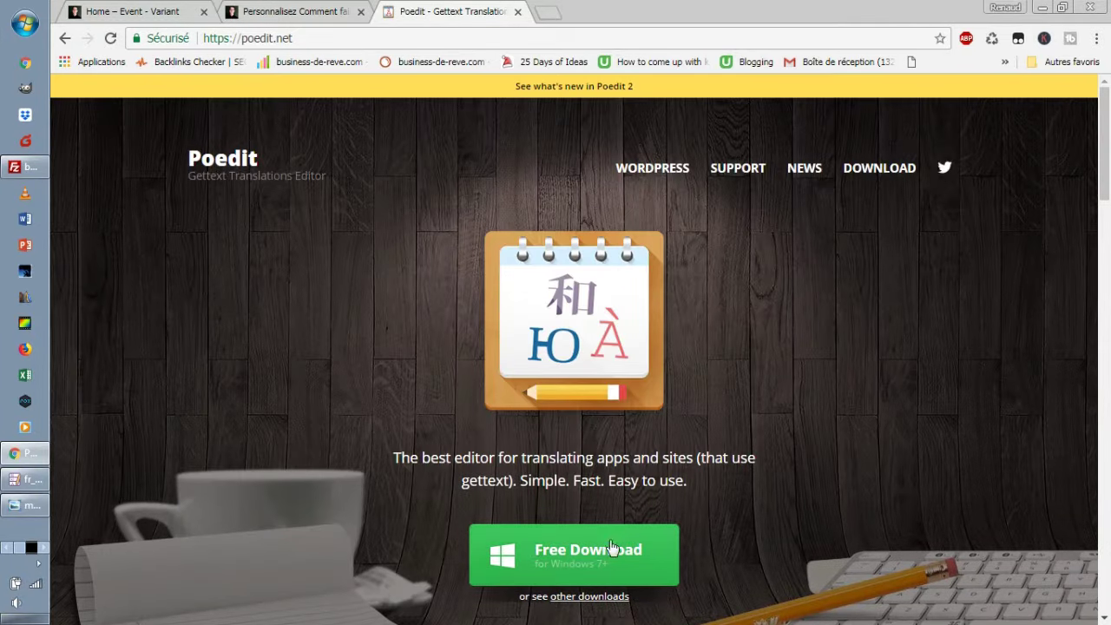
left_click(865, 148)
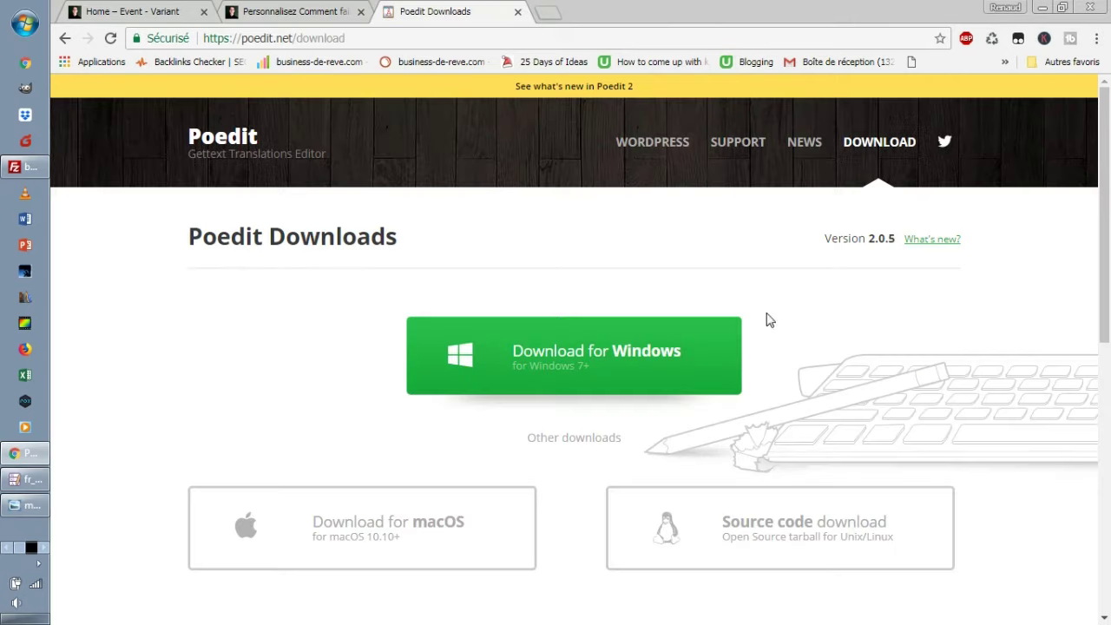
scroll(700, 307, "down", 3)
scroll(810, 476, "up", 3)
scroll(598, 401, "down", 7)
scroll(734, 476, "up", 10)
Find Poedit among the installed programs and launch it
left_click(20, 28)
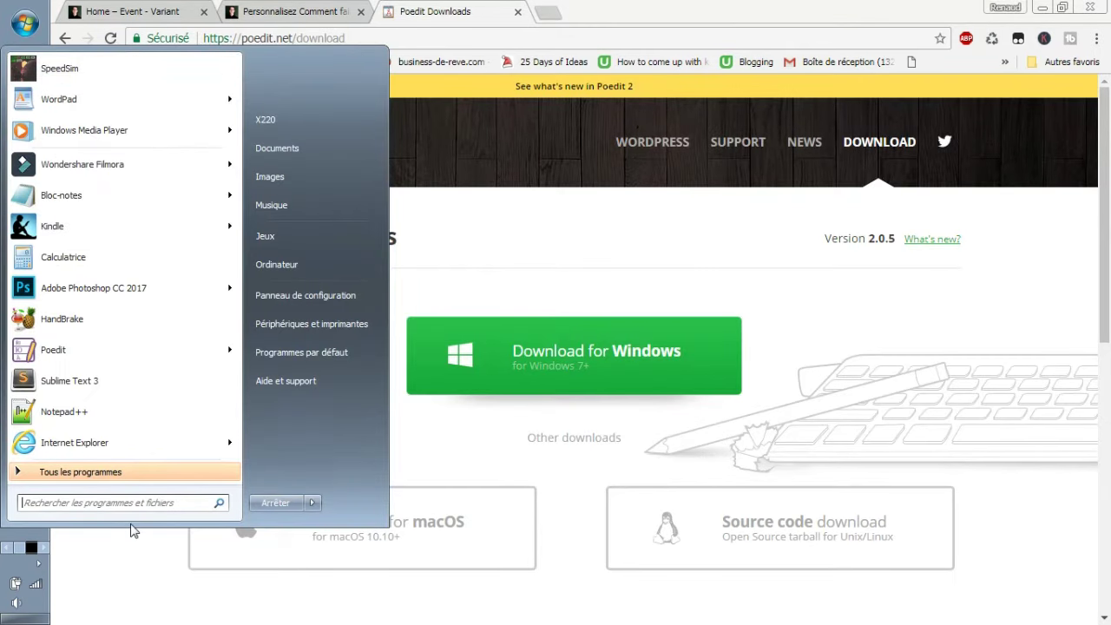
type("poedi")
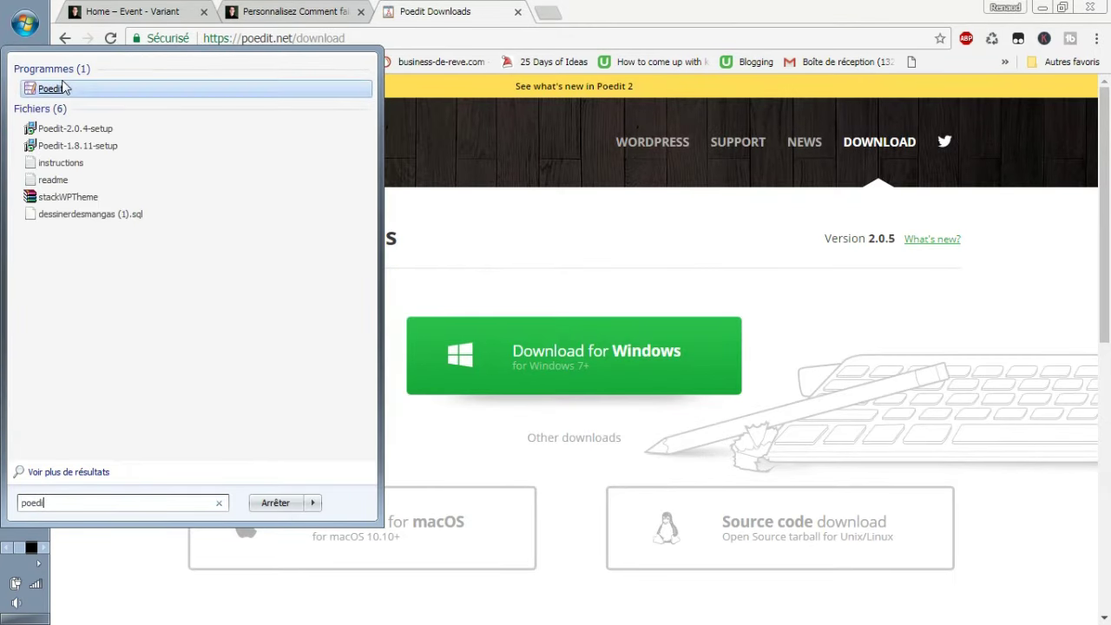
left_click(62, 92)
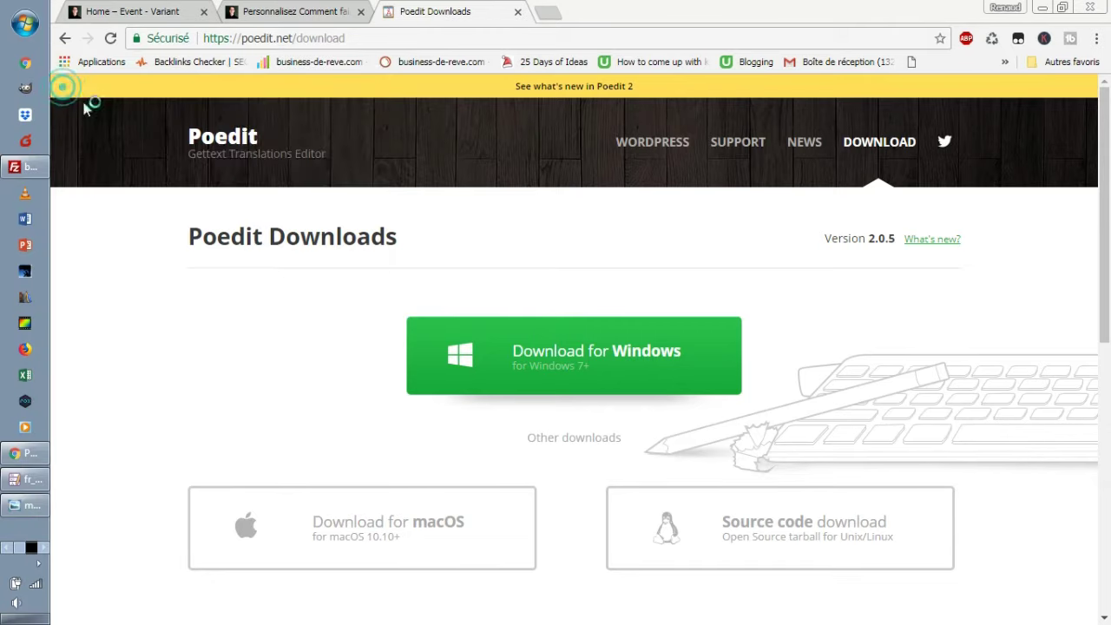
Switch to FileZilla and go from the remote plugins folder to /httpdocs/wp-content/themes
left_click(33, 169)
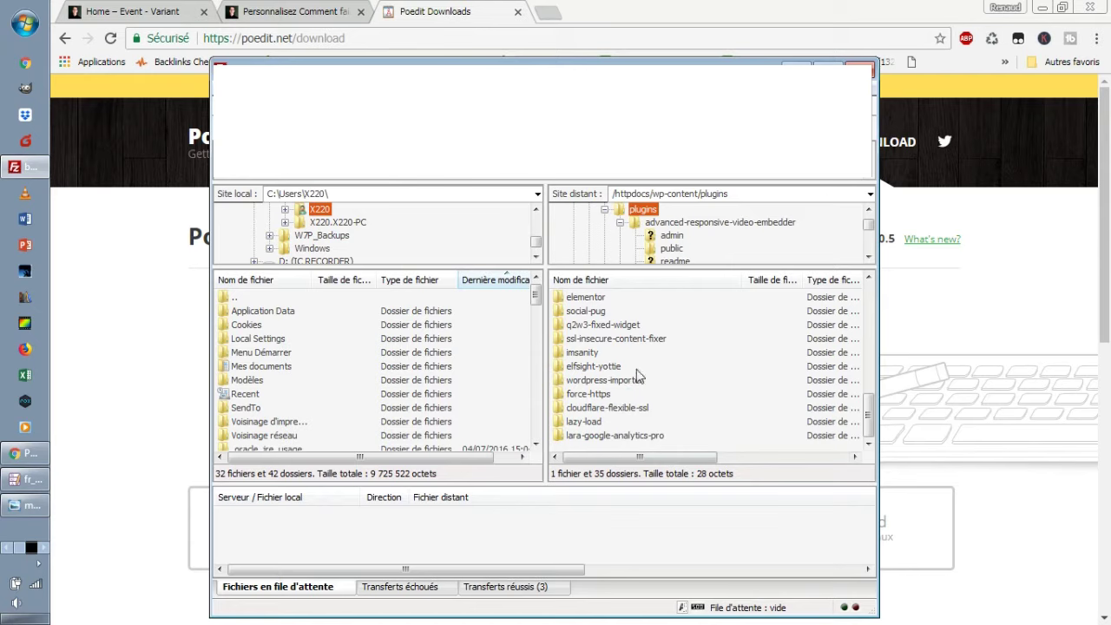
left_click(600, 368)
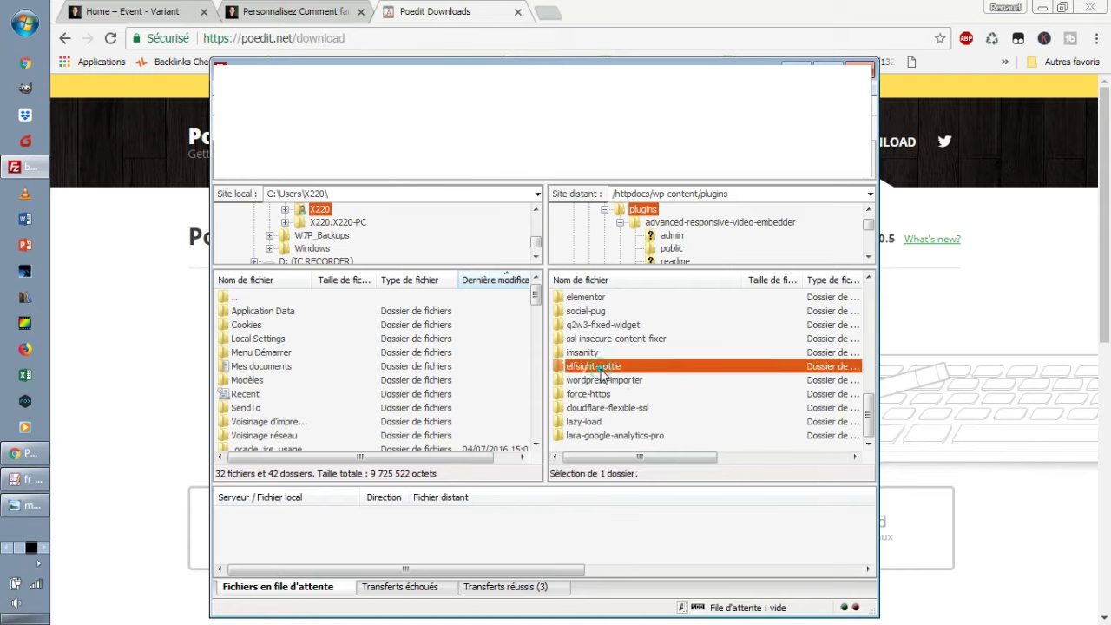
scroll(623, 382, "up", 8)
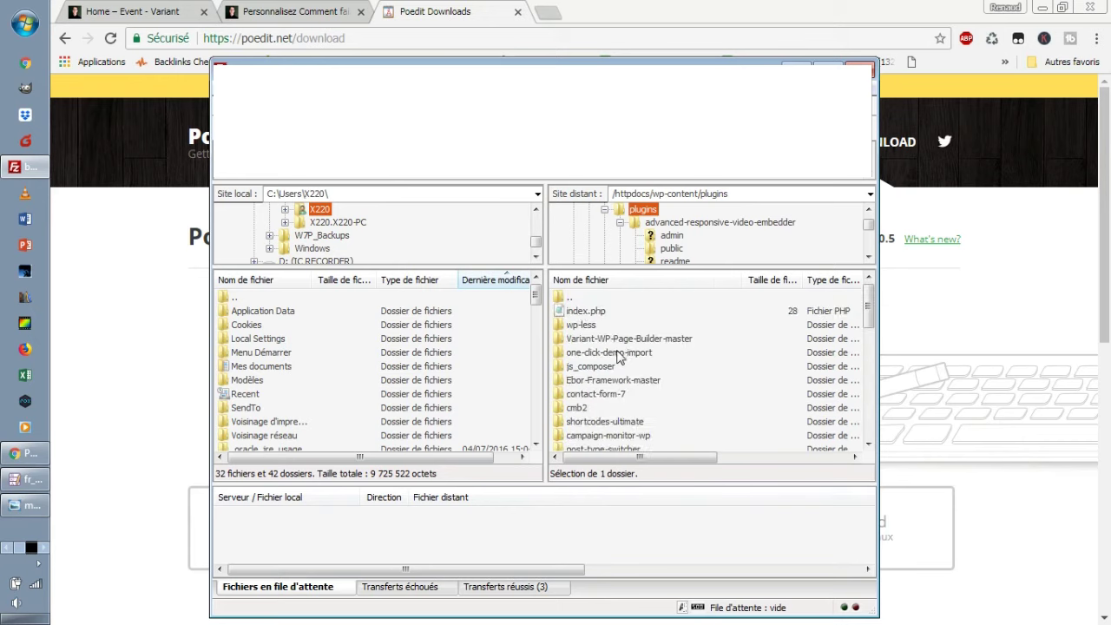
double_click(577, 298)
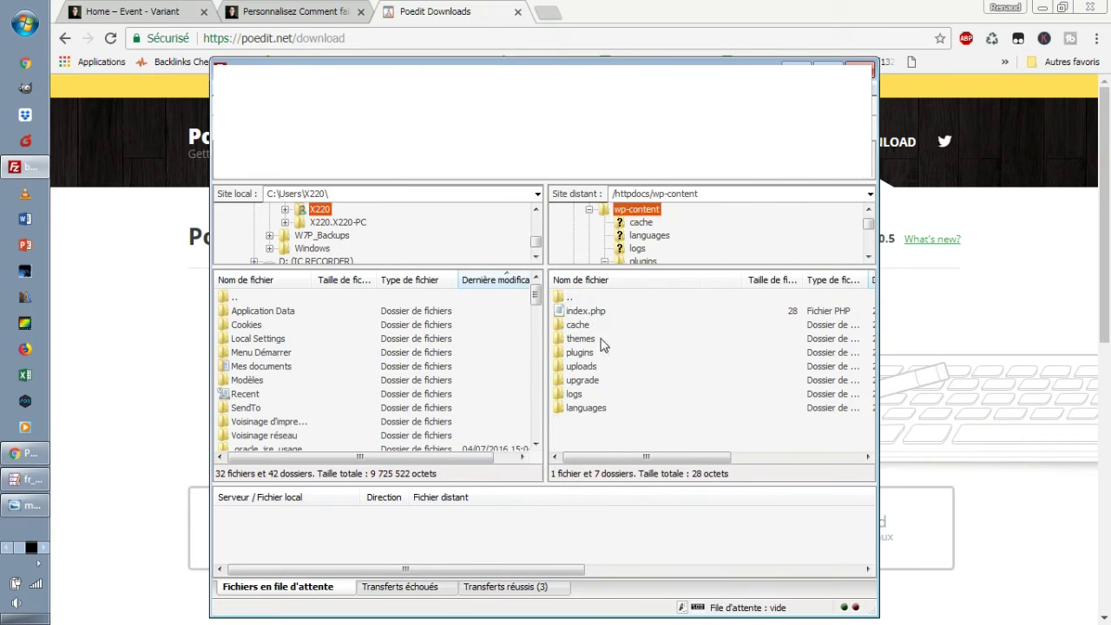
double_click(590, 341)
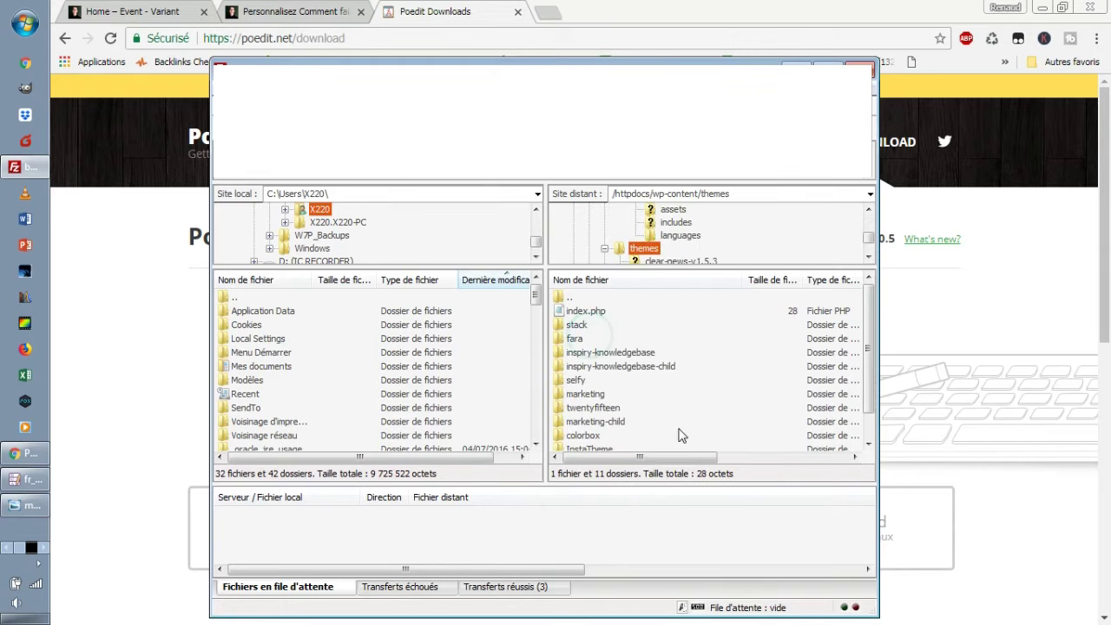
Open the languages folder inside the stack theme on the remote site
scroll(720, 408, "down", 1)
scroll(618, 394, "up", 1)
scroll(665, 364, "down", 1)
scroll(594, 434, "up", 1)
double_click(576, 325)
scroll(731, 379, "down", 5)
scroll(729, 373, "down", 4)
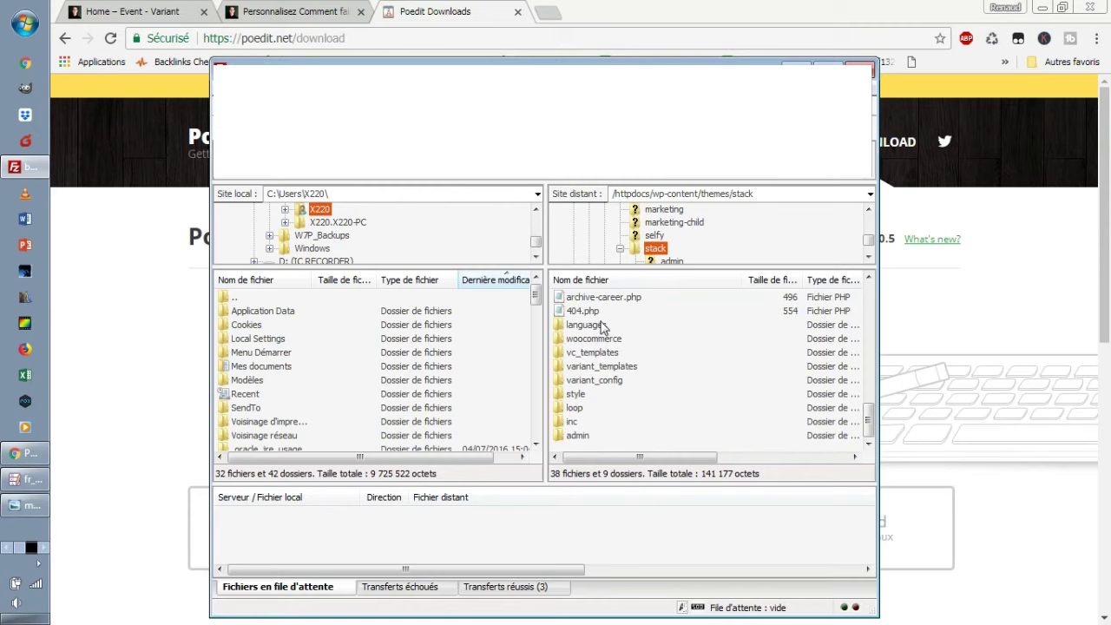
double_click(601, 326)
Download stack.pot from the remote languages folder to the desktop, replacing the existing copy
left_click(594, 339)
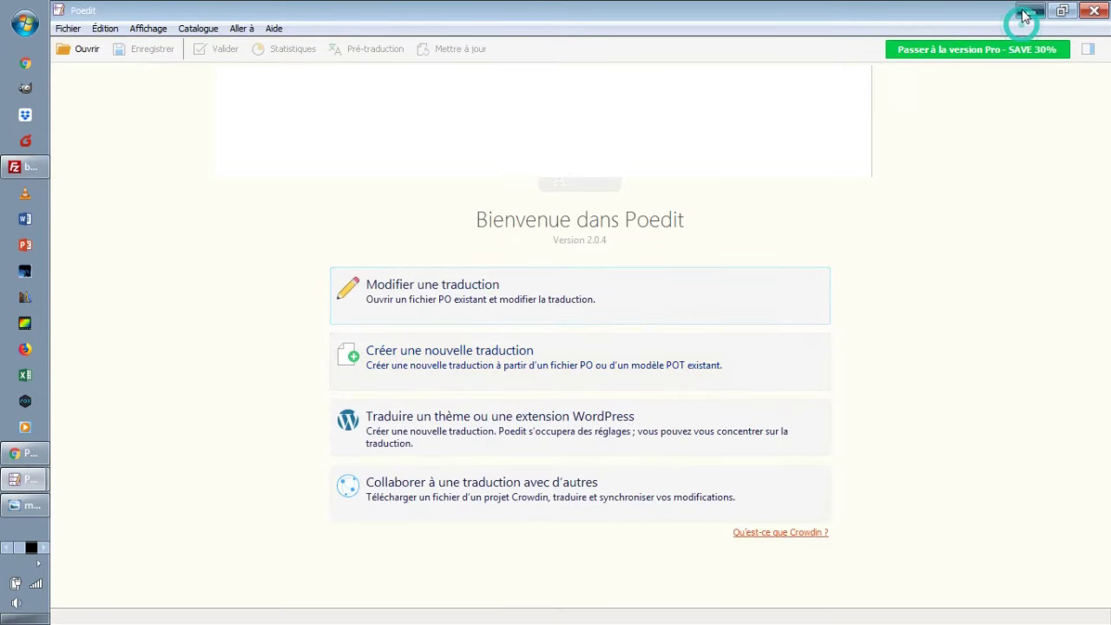
left_click(1030, 12)
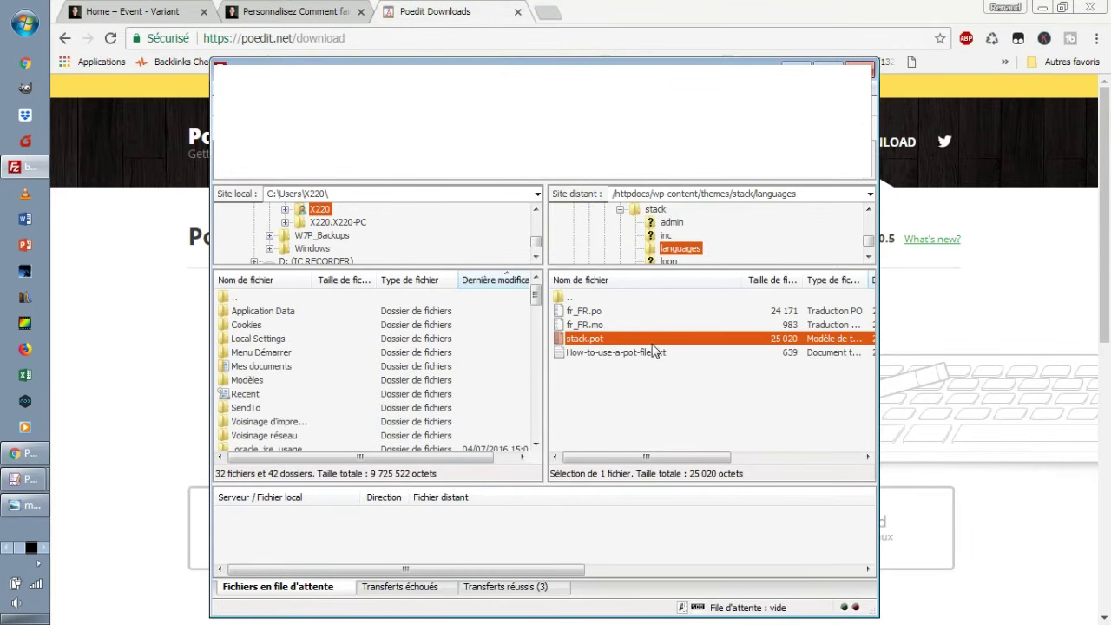
left_click(1042, 8)
left_click(1059, 21)
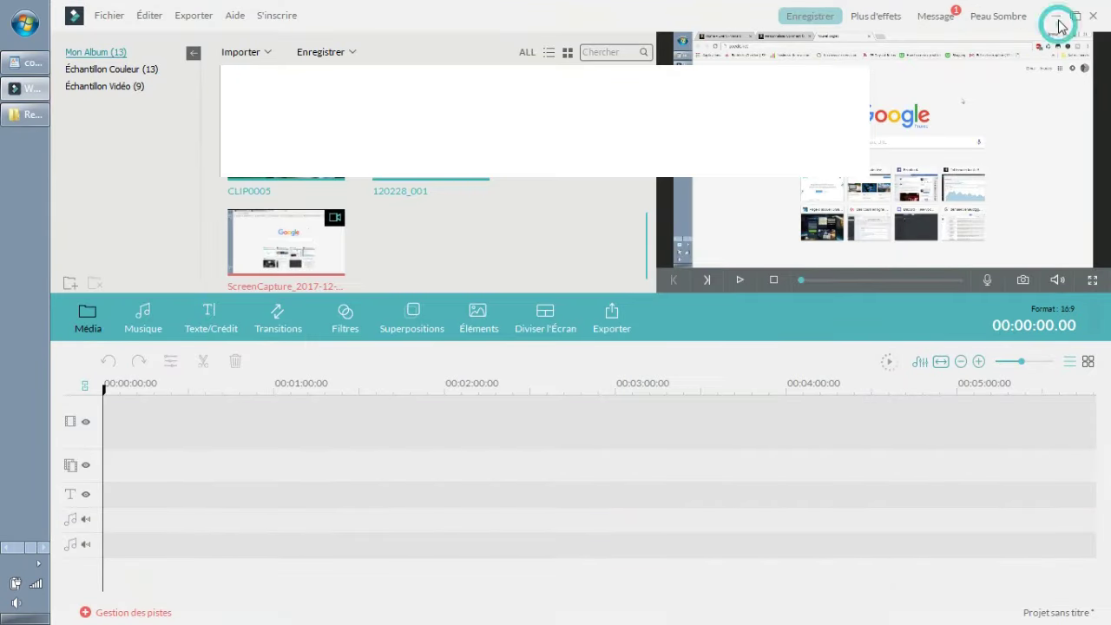
left_click(1057, 17)
left_click_drag(590, 345, 97, 61)
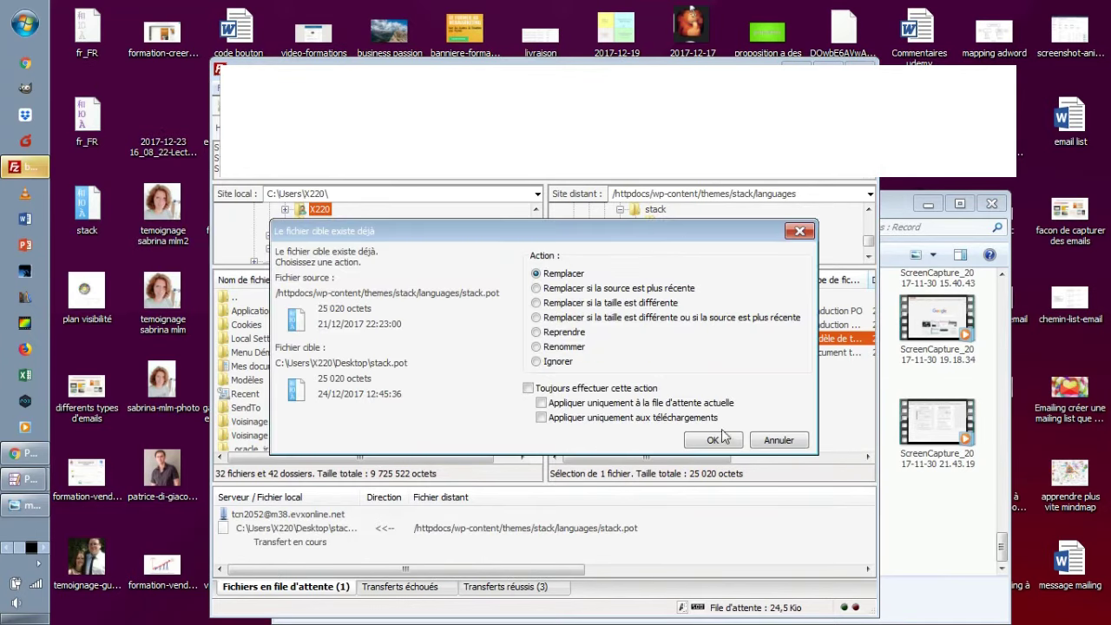
left_click(720, 435)
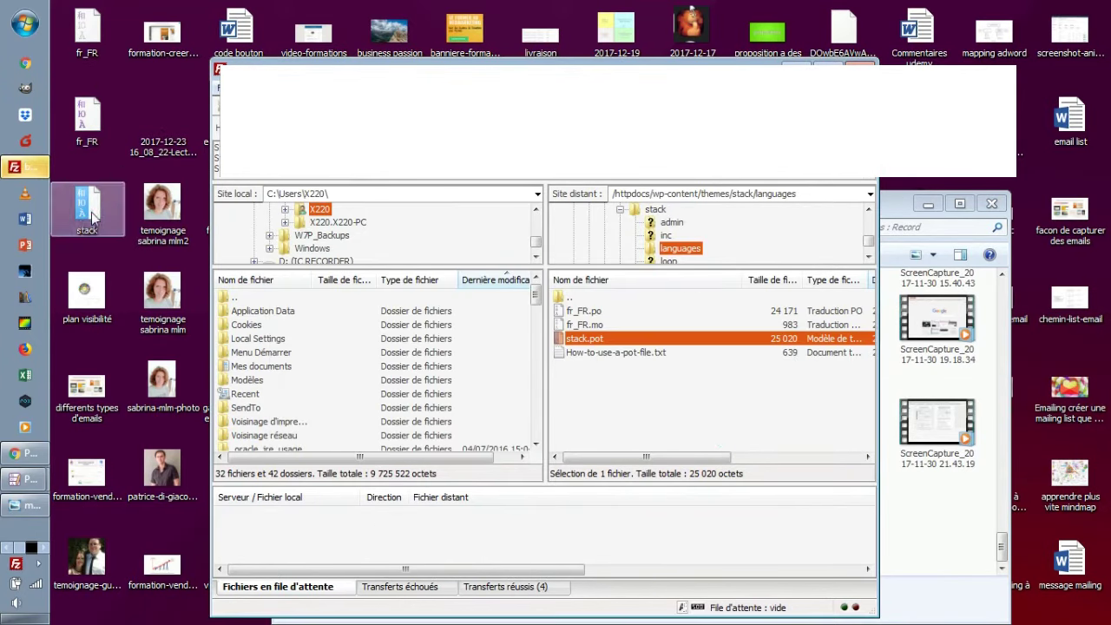
left_click(91, 215)
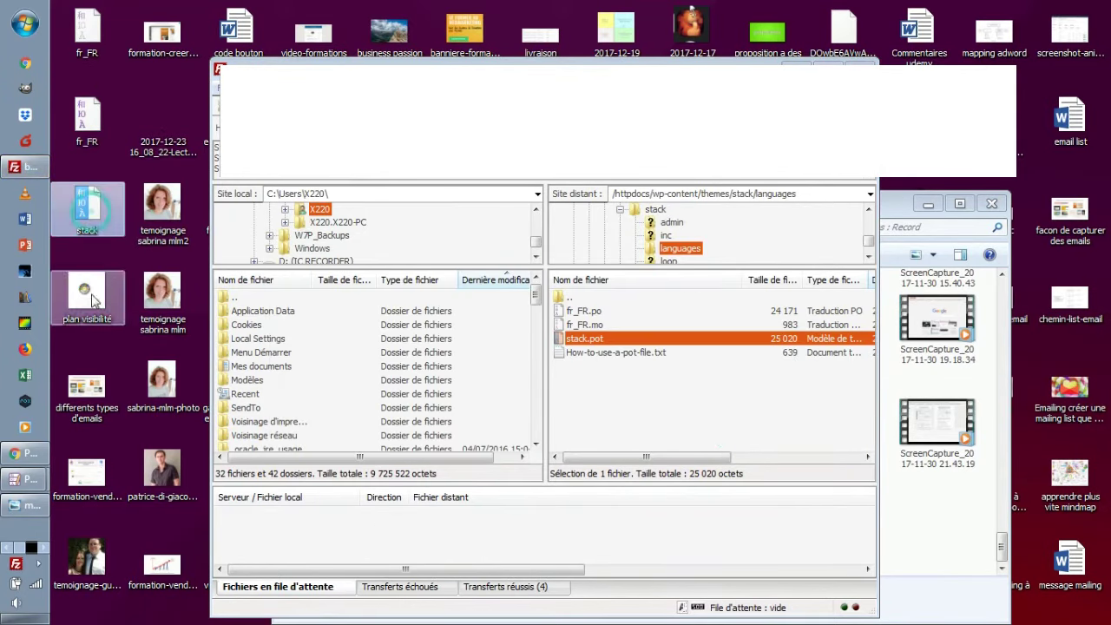
Switch to Poedit and open the stack.pot file from the desktop for editing
left_click(26, 479)
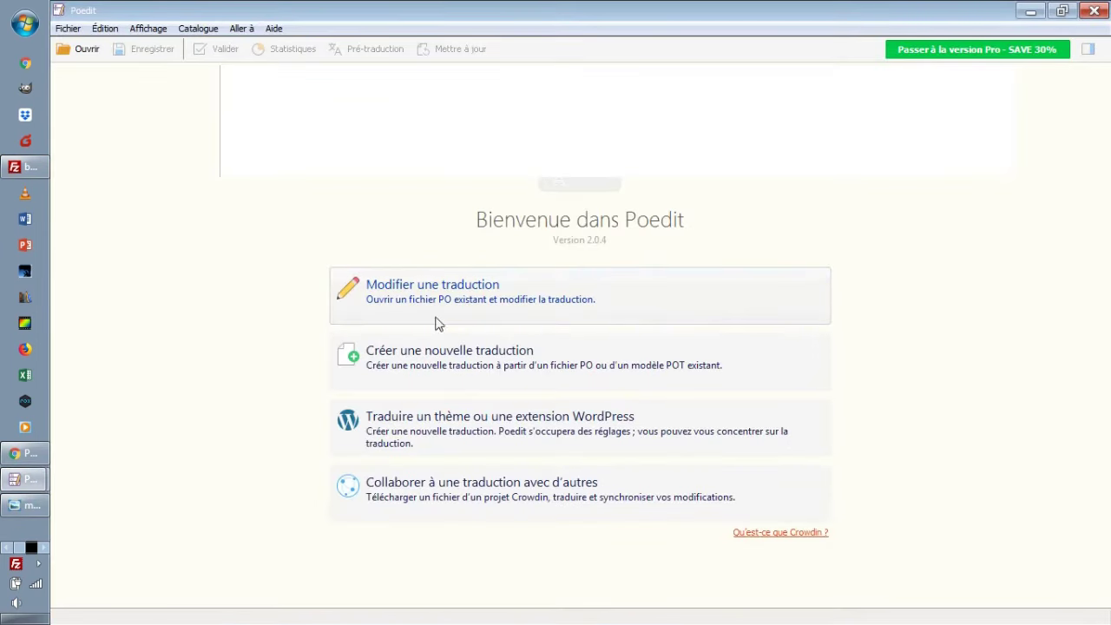
left_click(503, 300)
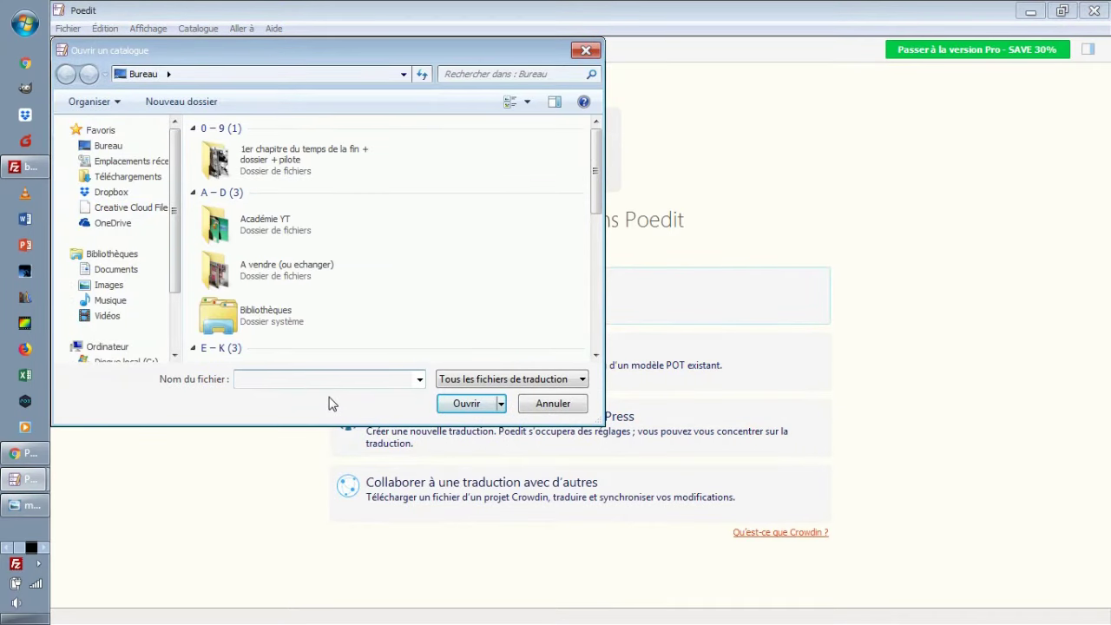
type("sta")
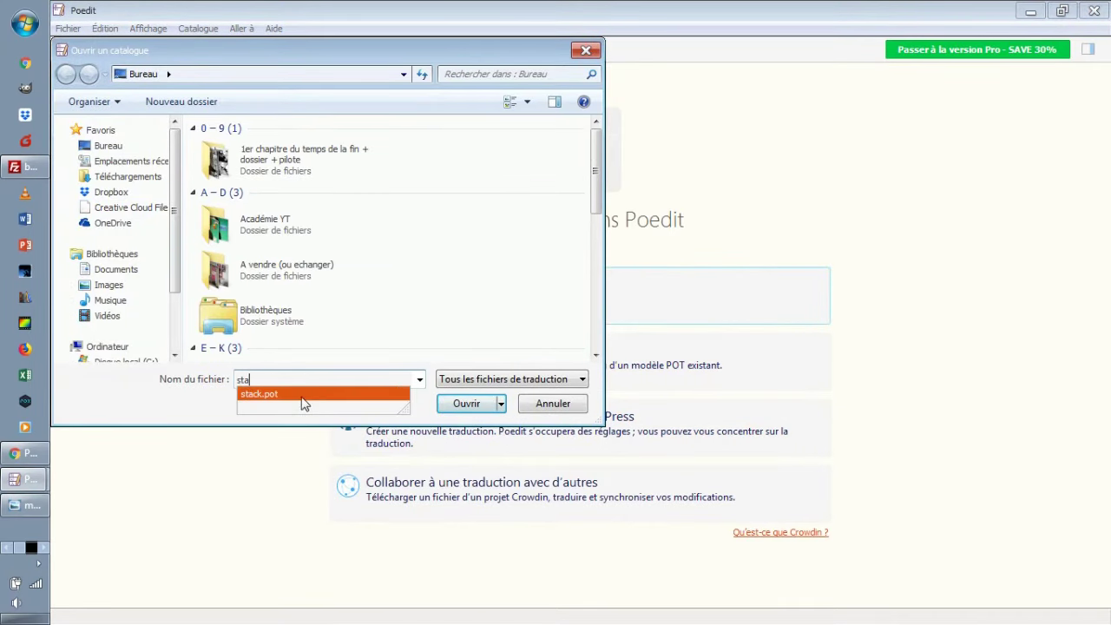
left_click(406, 395)
left_click(464, 402)
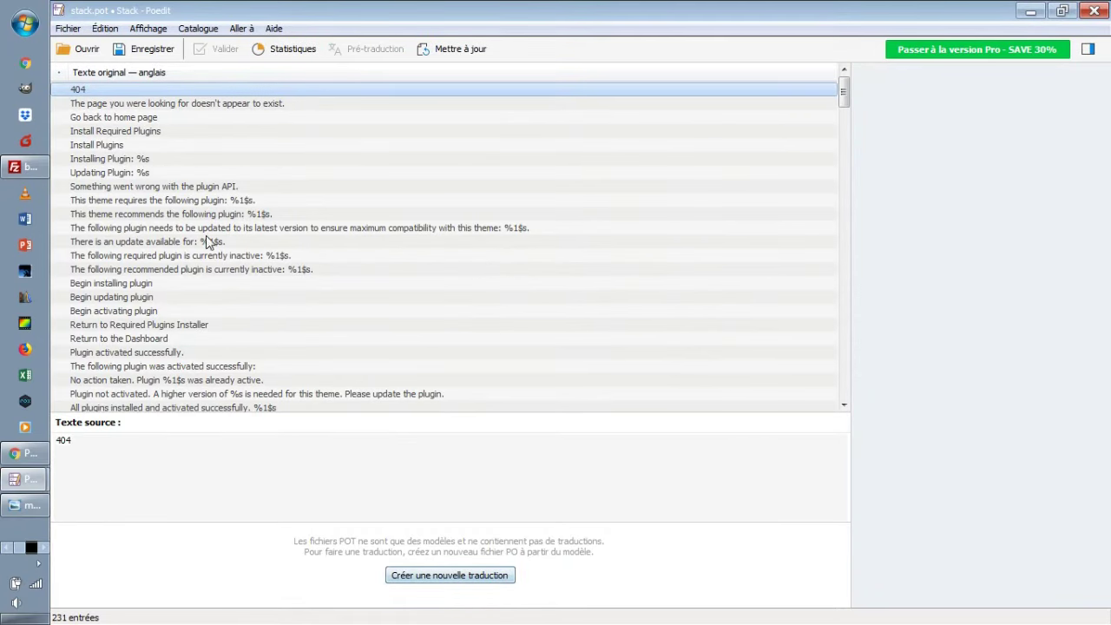
Examine the English source strings in the stack.pot template from beginning to end
scroll(362, 251, "down", 20)
scroll(363, 252, "down", 20)
scroll(364, 253, "down", 10)
scroll(365, 253, "up", 15)
scroll(364, 252, "up", 20)
scroll(365, 253, "up", 12)
scroll(376, 223, "down", 20)
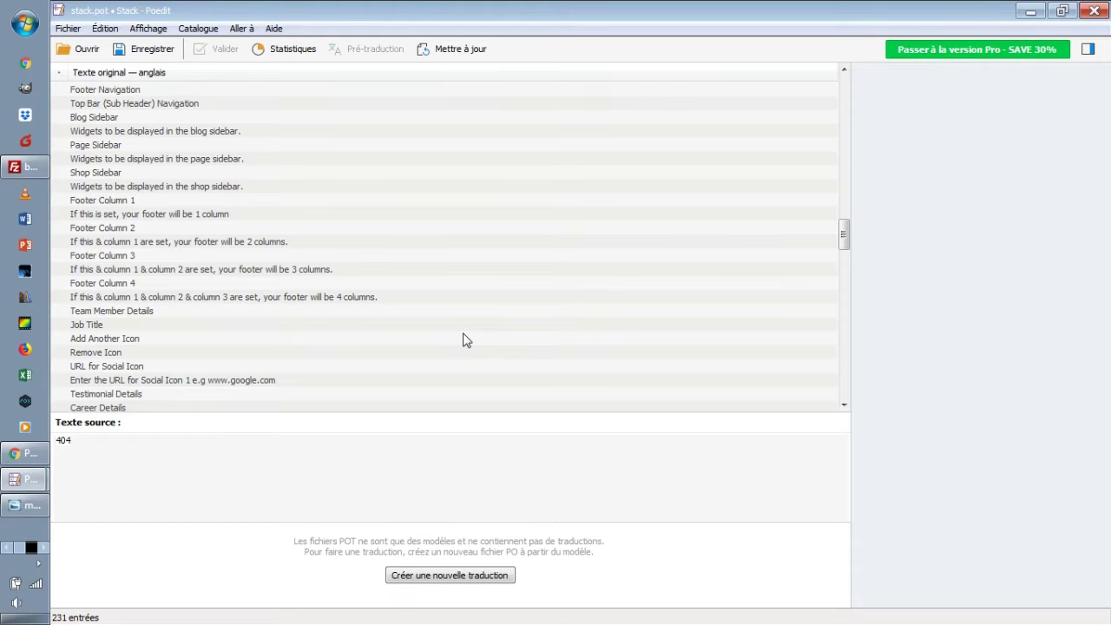
left_click_drag(843, 231, 849, 87)
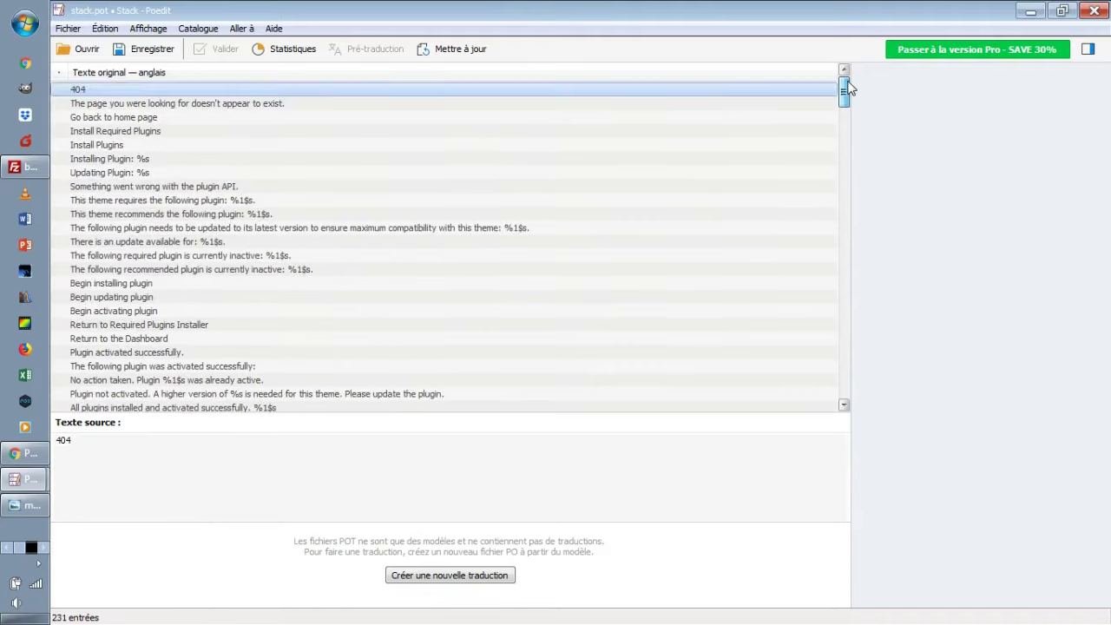
Create a new translation from the template with French (France) as the target language
left_click(469, 583)
left_click(526, 318)
left_click(617, 345)
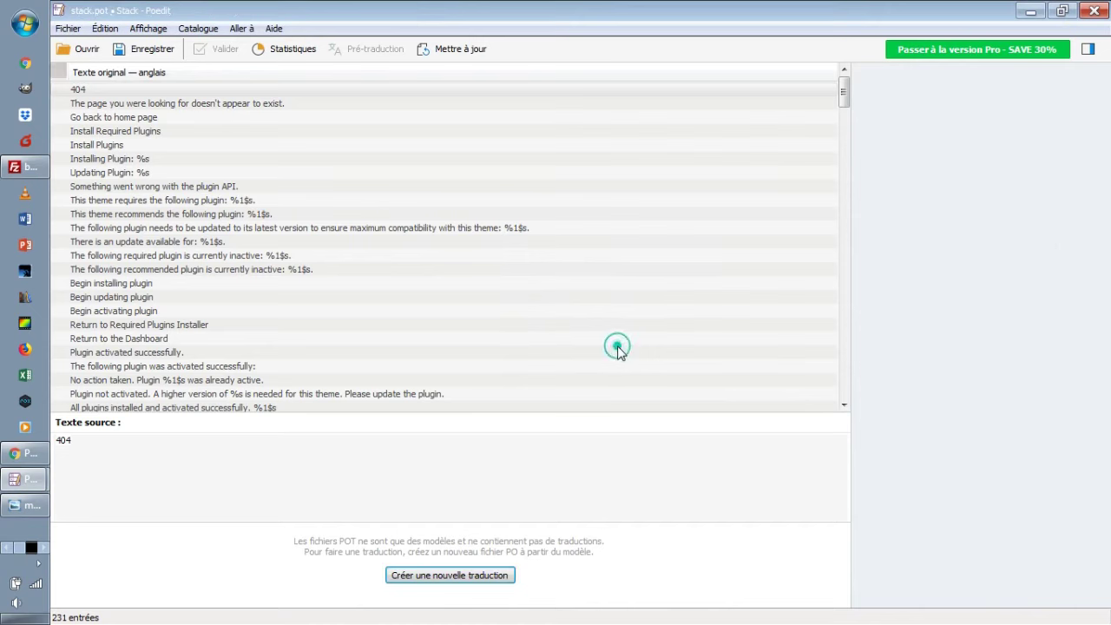
Examine the catalogue's untranslated strings and the translation suggestions for the "Job Title" entry
scroll(330, 353, "down", 1)
scroll(451, 253, "up", 1)
scroll(354, 314, "down", 20)
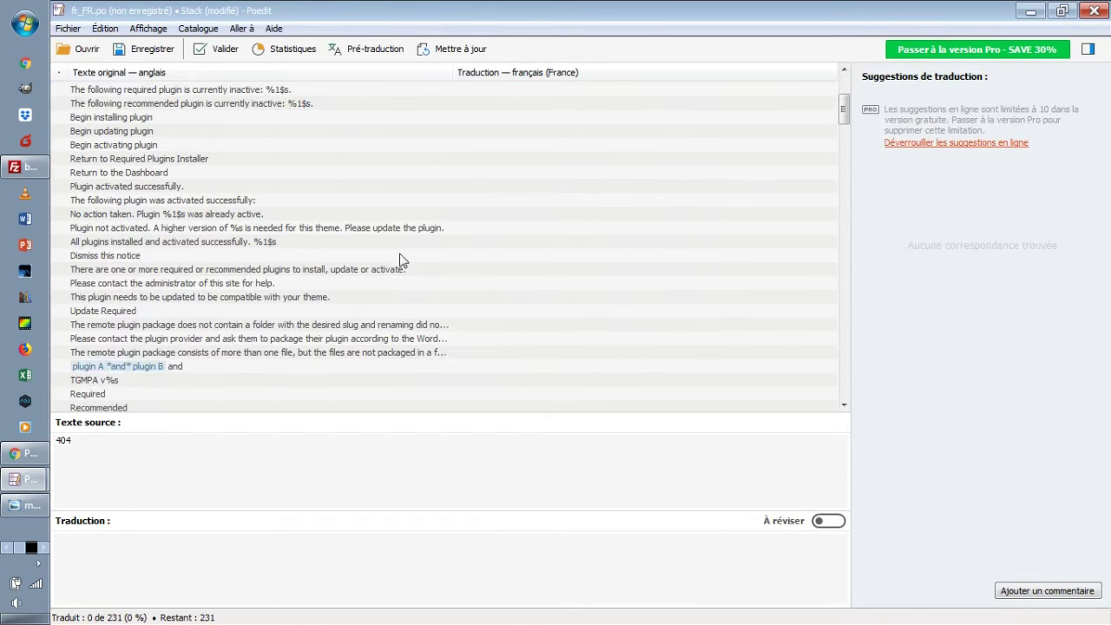
scroll(404, 241, "down", 12)
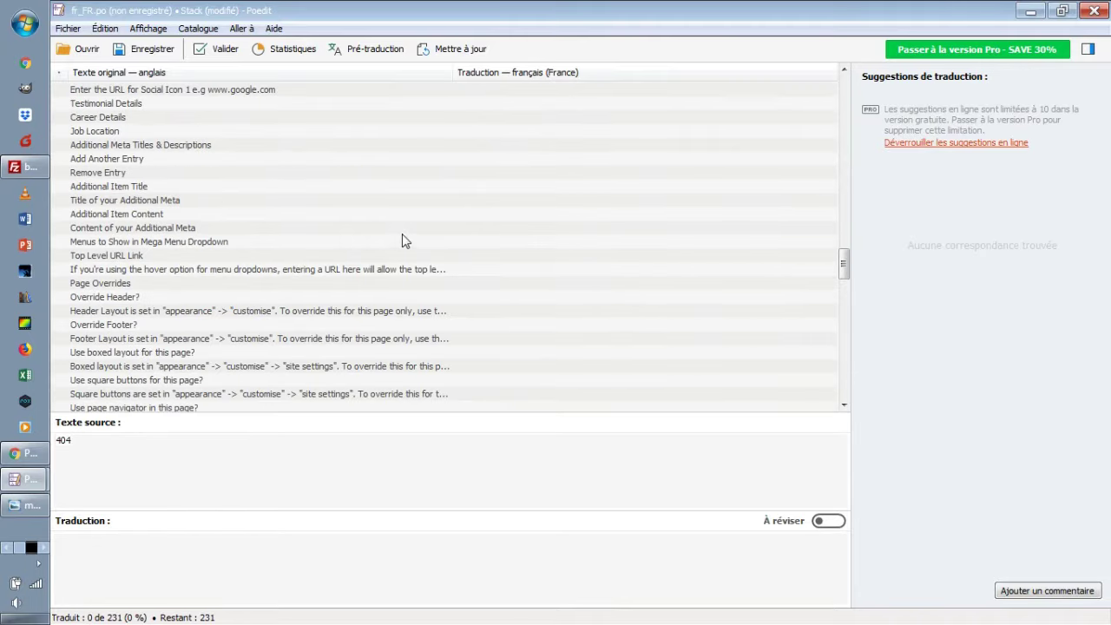
scroll(404, 240, "up", 10)
scroll(321, 261, "up", 2)
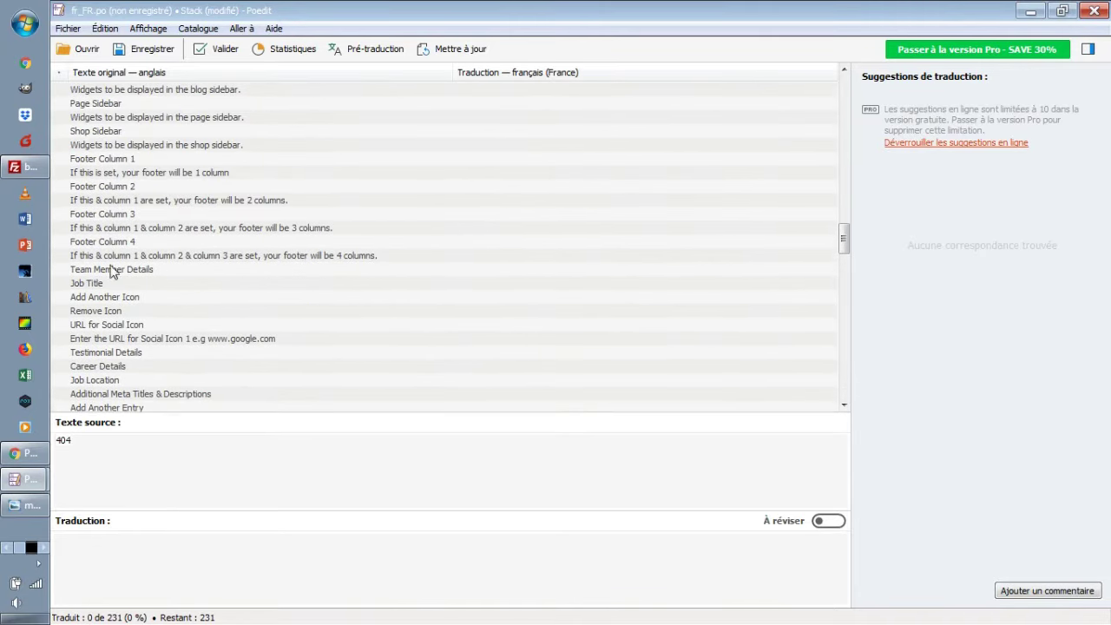
left_click(91, 285)
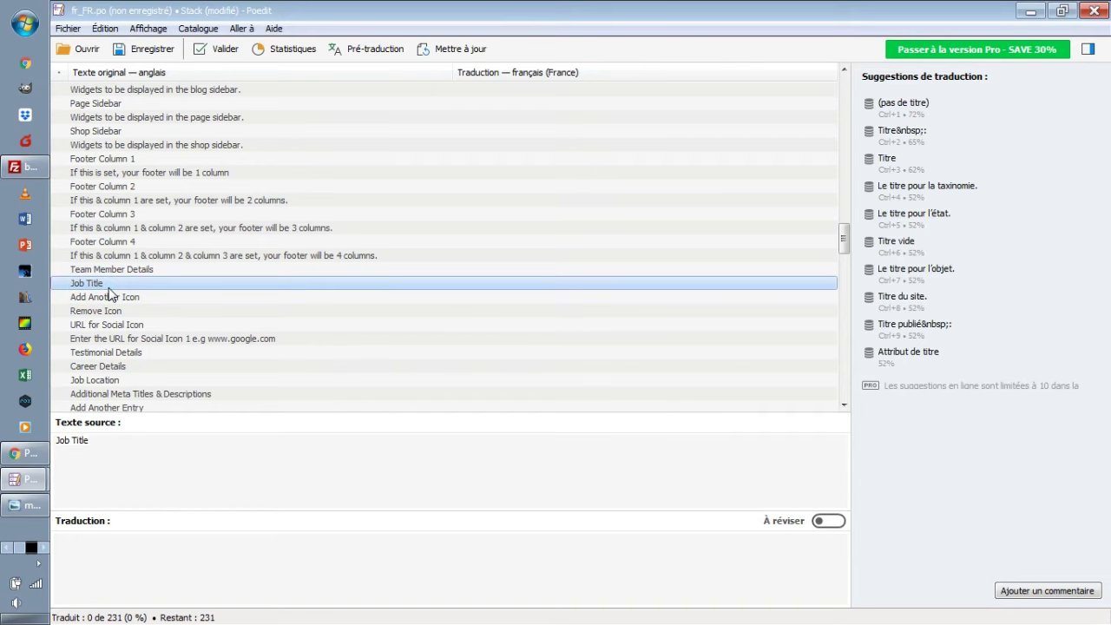
scroll(283, 280, "down", 1)
scroll(389, 322, "up", 15)
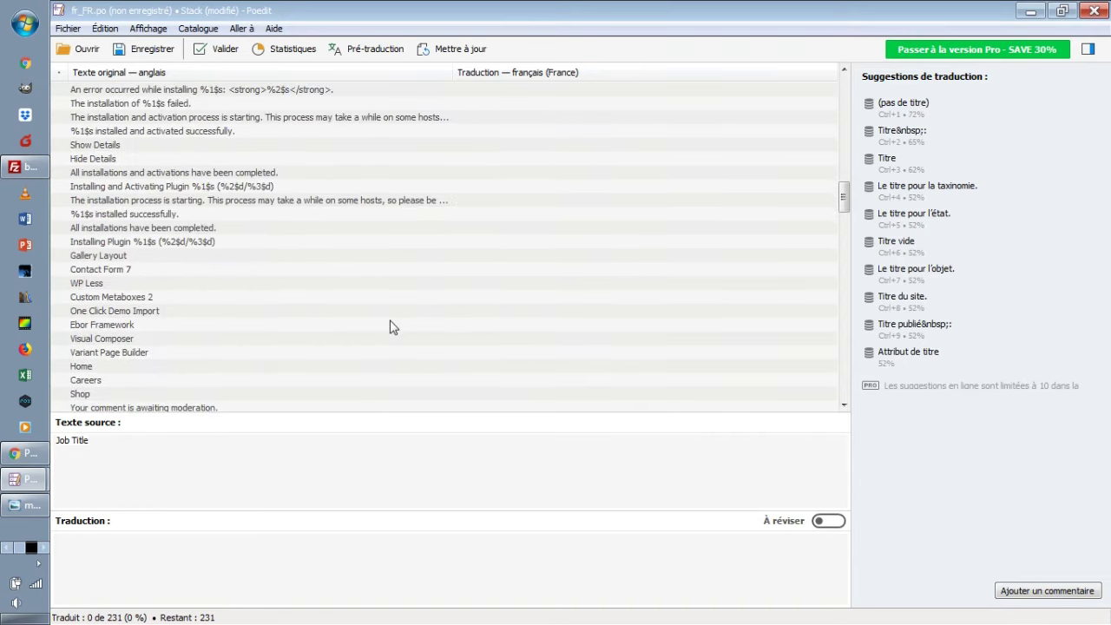
scroll(389, 326, "up", 15)
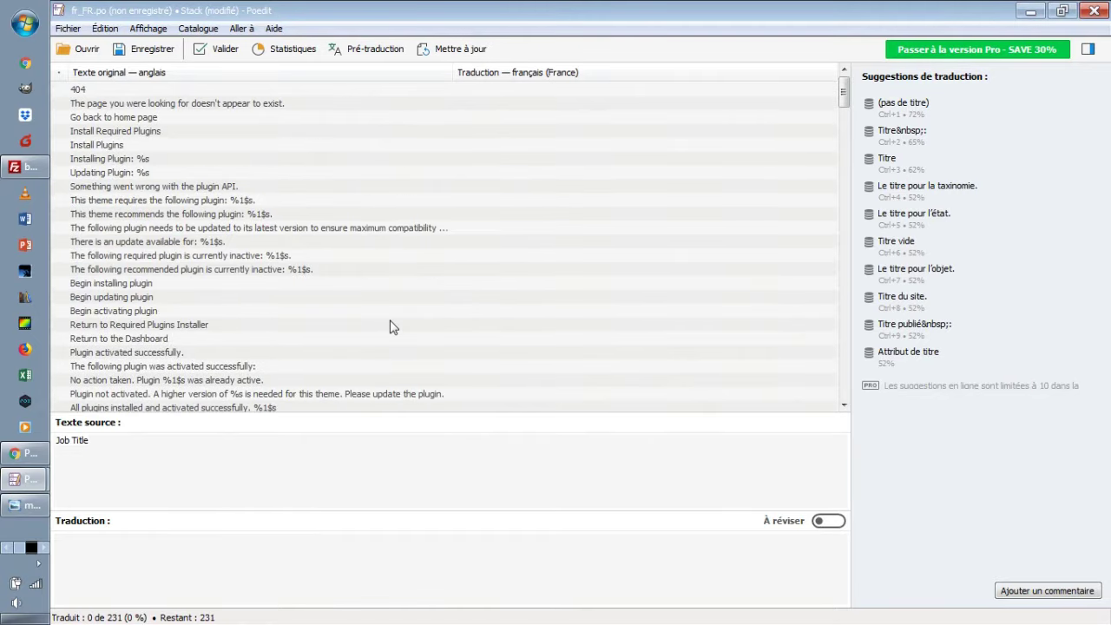
scroll(390, 327, "down", 15)
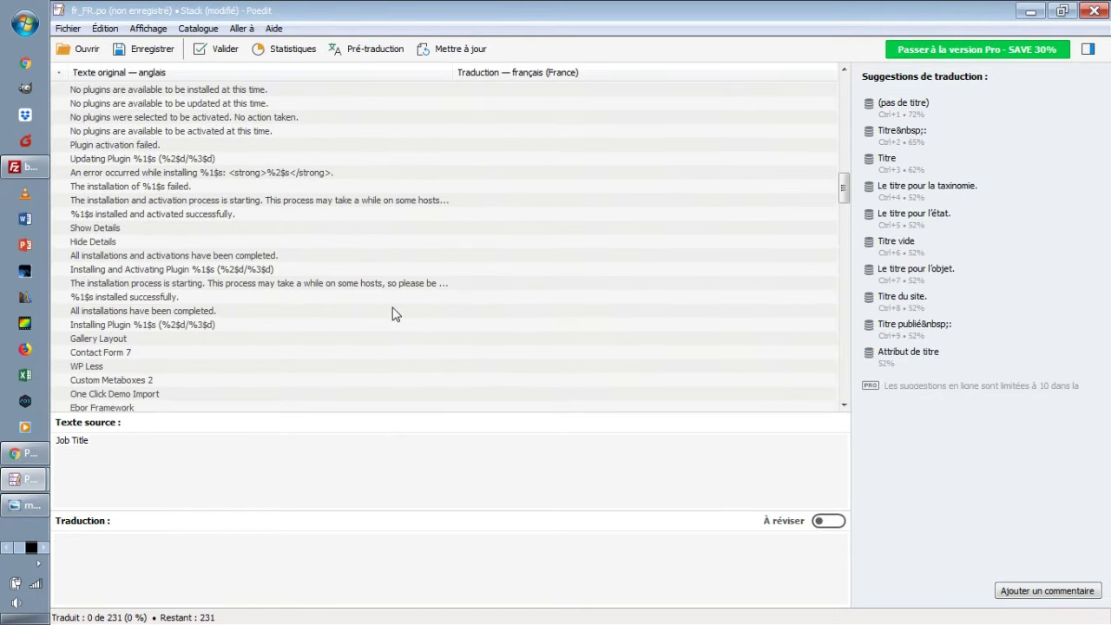
key("ctrl+f")
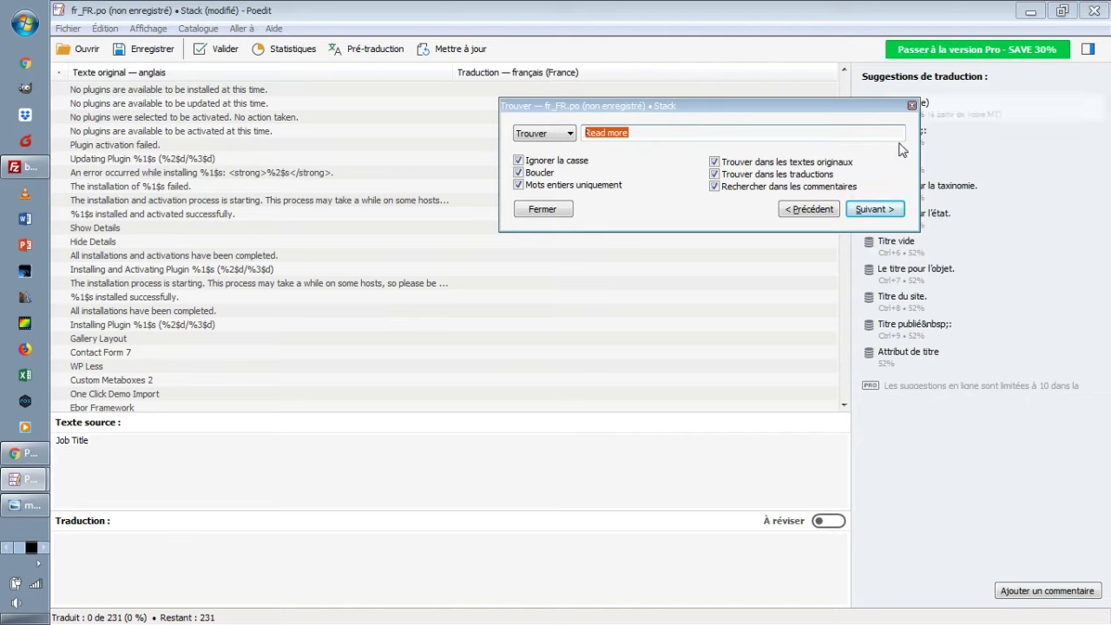
left_click(689, 129)
double_click(701, 129)
left_click(911, 105)
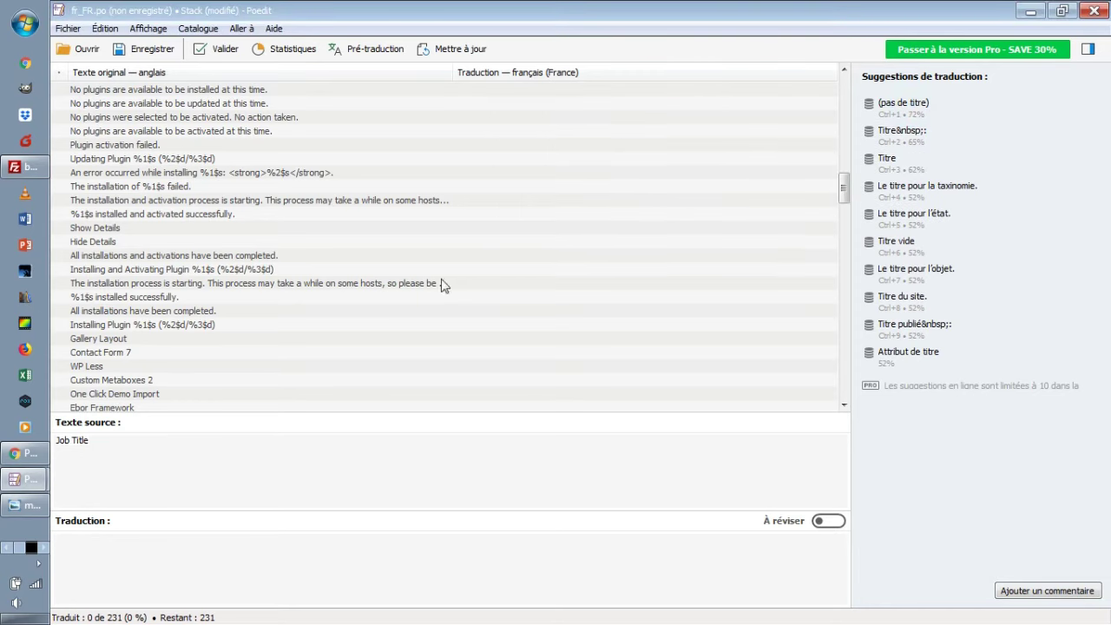
Search the catalogue for the text "Read more" and go to the next match
key("ctrl+f")
left_click(628, 135)
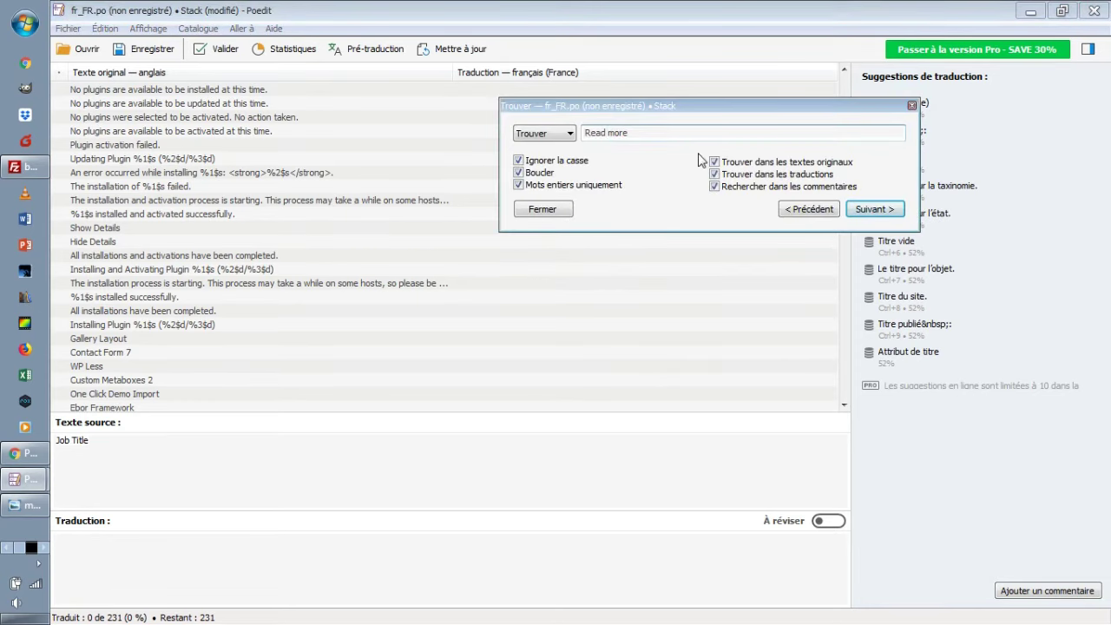
left_click(881, 209)
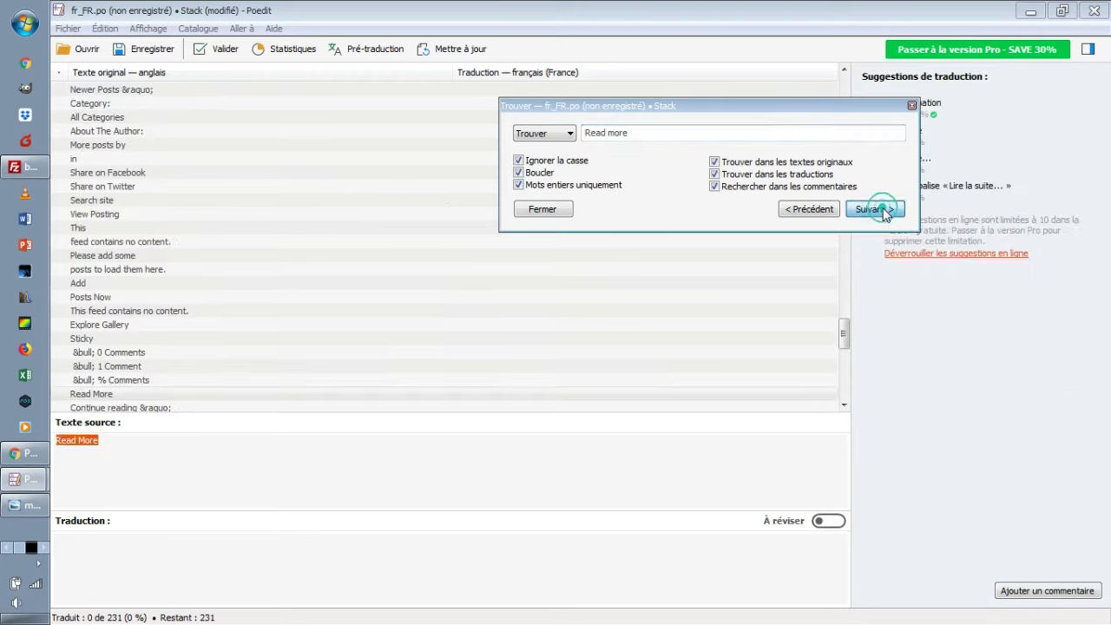
Translate the "Read More" entry as "Lire la suite"
left_click(98, 449)
left_click(105, 574)
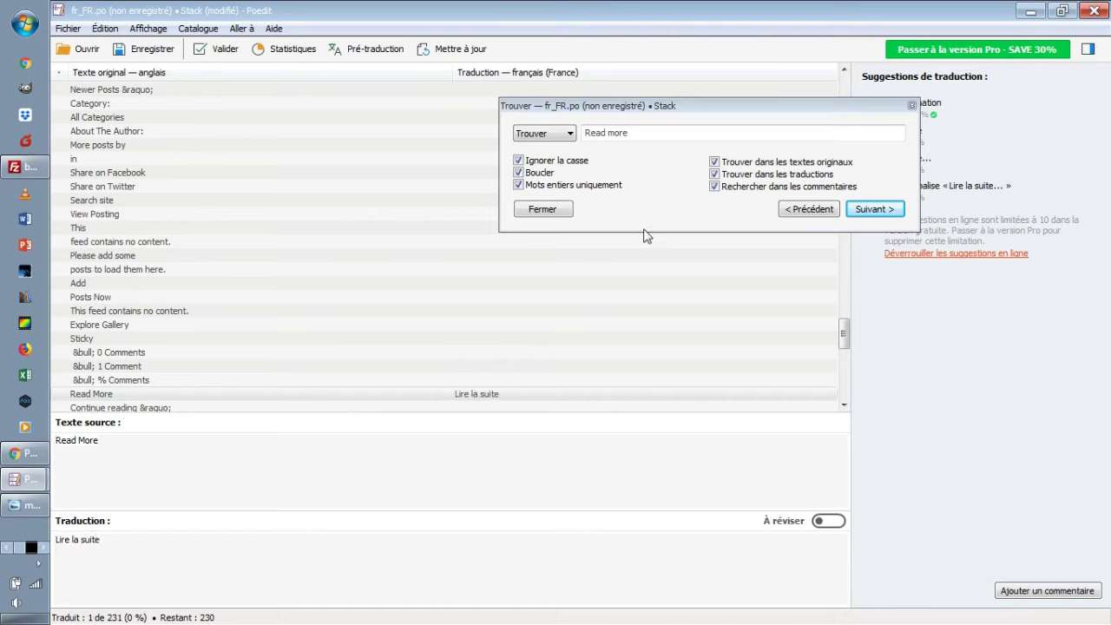
Search the catalogue for "In" and go through the matches to the entry containing only "in"
key("ctrl+f")
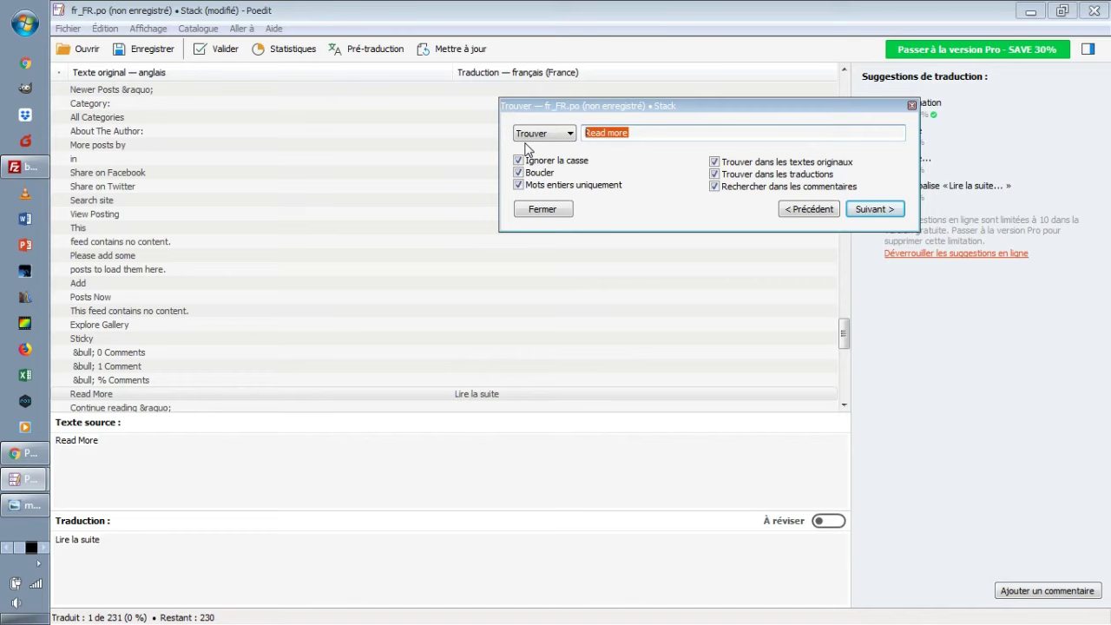
type("IN")
type("n")
left_click(868, 210)
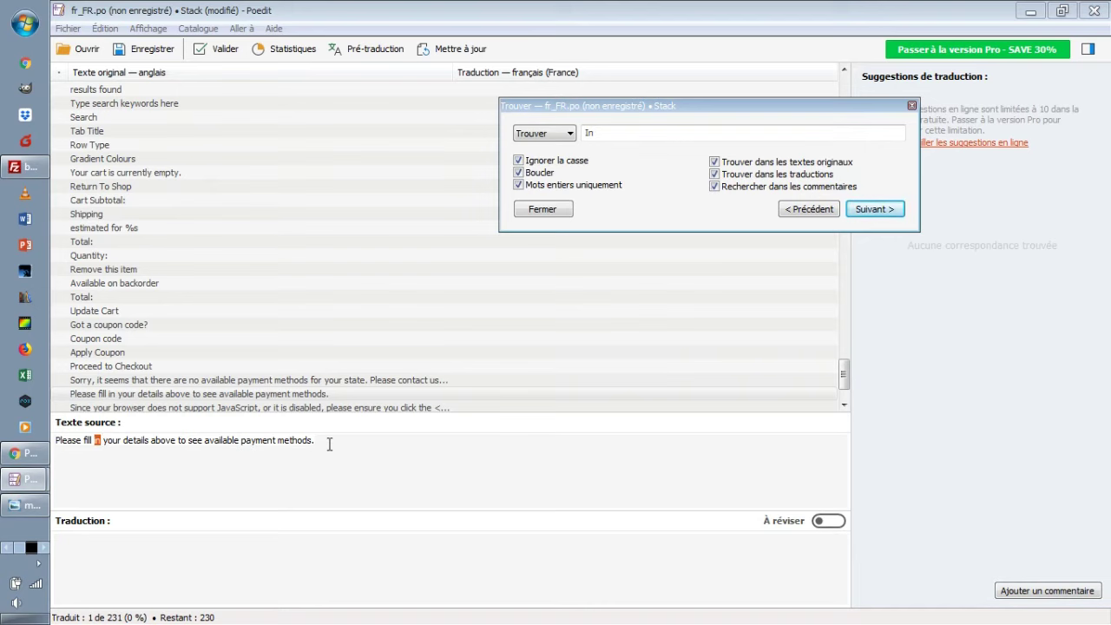
left_click(893, 210)
left_click(893, 210)
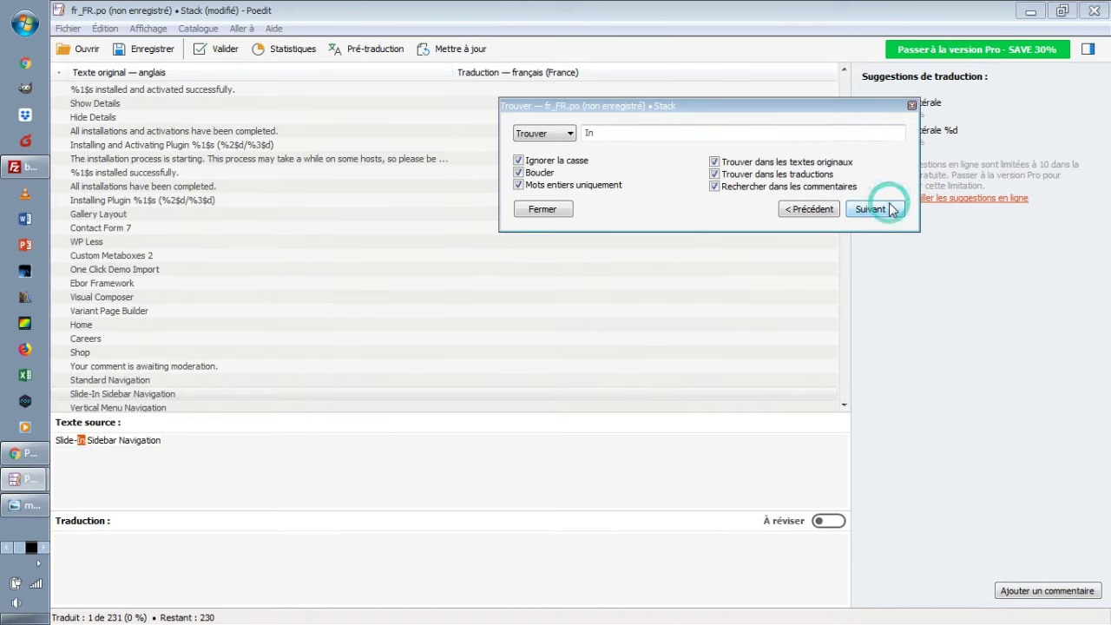
left_click(893, 210)
left_click(893, 210)
left_click(893, 210)
left_click(893, 210)
left_click(893, 210)
left_click(893, 210)
left_click(893, 210)
left_click(893, 210)
left_click(893, 210)
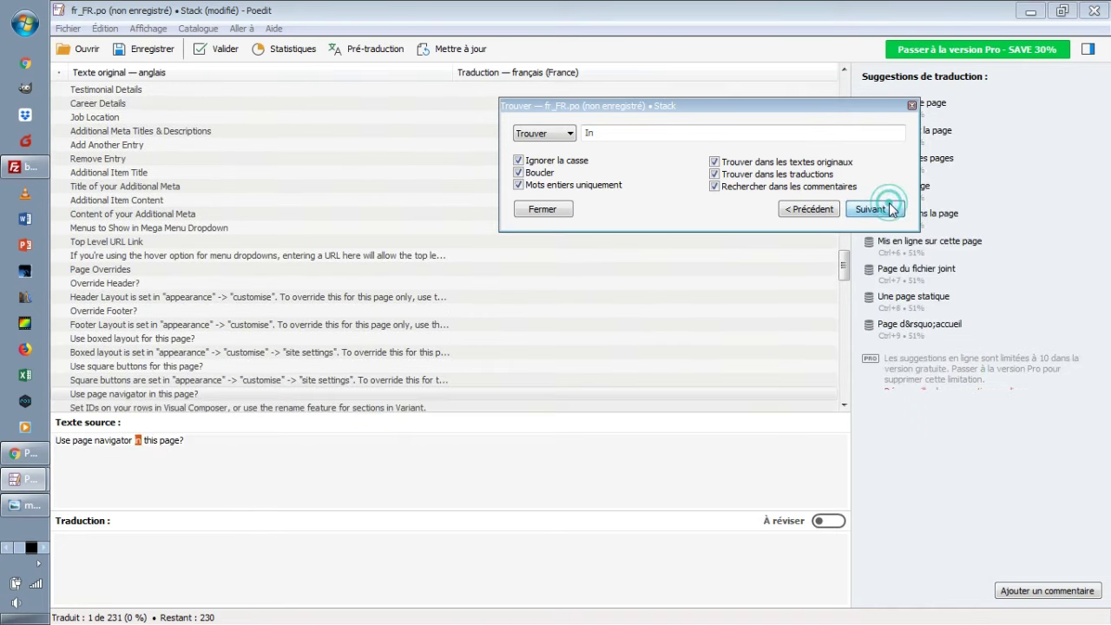
left_click(893, 210)
left_click(893, 210)
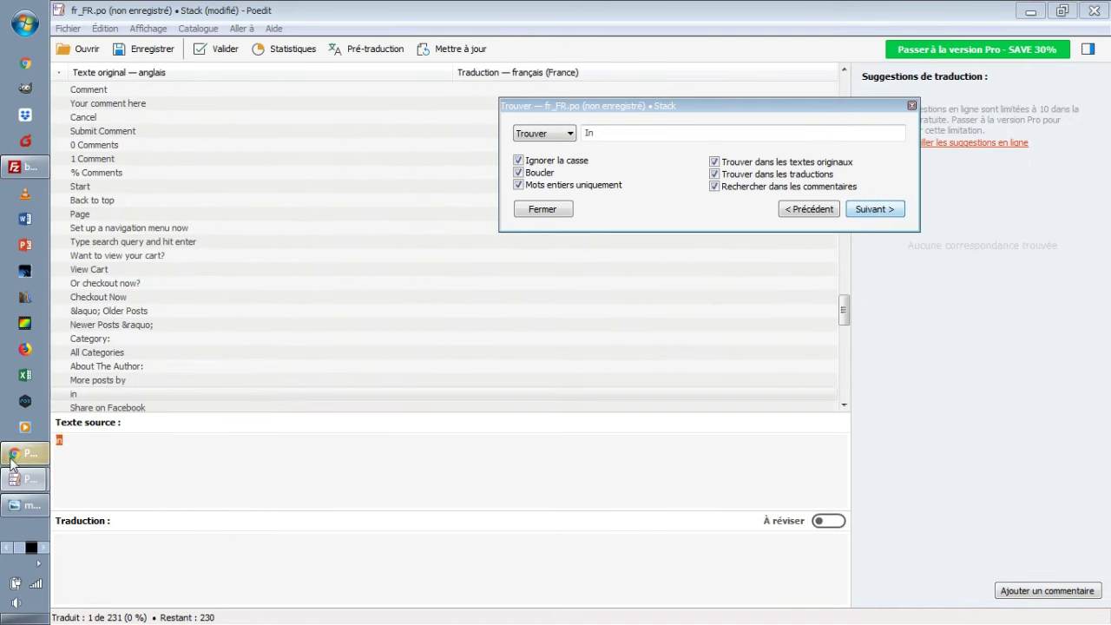
Translate the "in" entry as "dans"
left_click(72, 447)
left_click(76, 438)
left_click(89, 548)
type("dans")
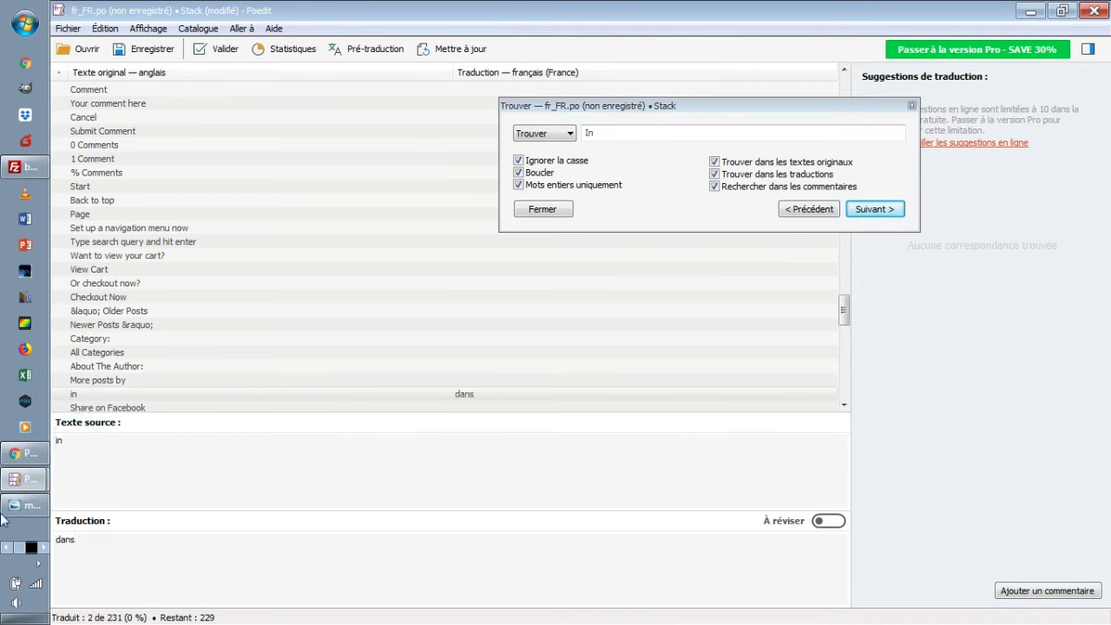
Examine other catalogue entries such as "All Categories", "Sticky", "Quantity:" and "Add To Cart", from the list's end back to its beginning
left_click(106, 356)
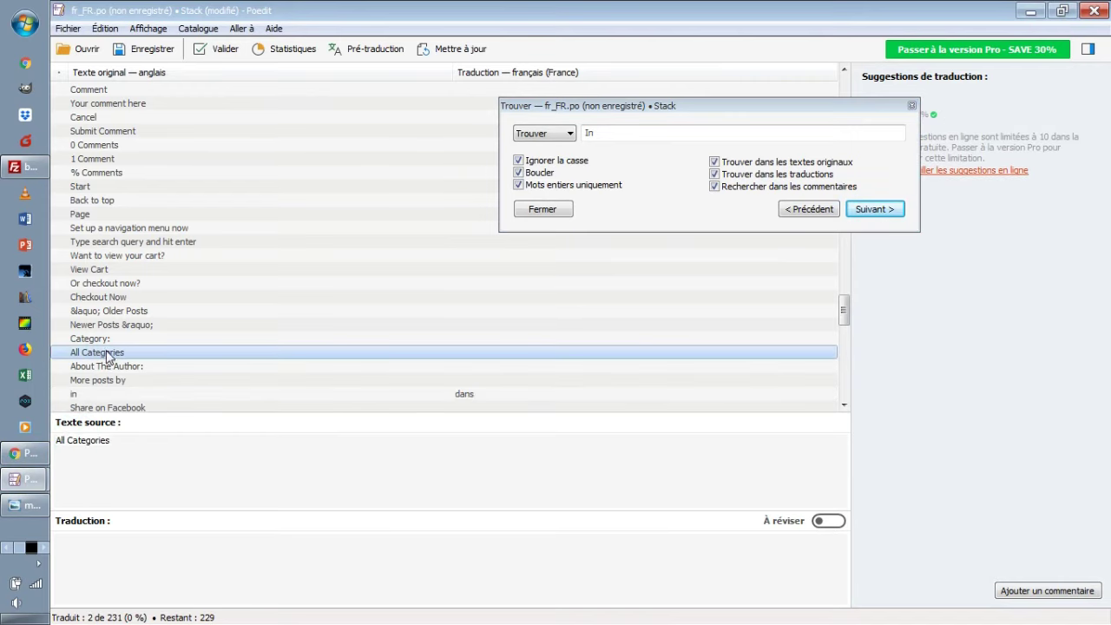
left_click(128, 548)
left_click(127, 380)
scroll(213, 386, "down", 6)
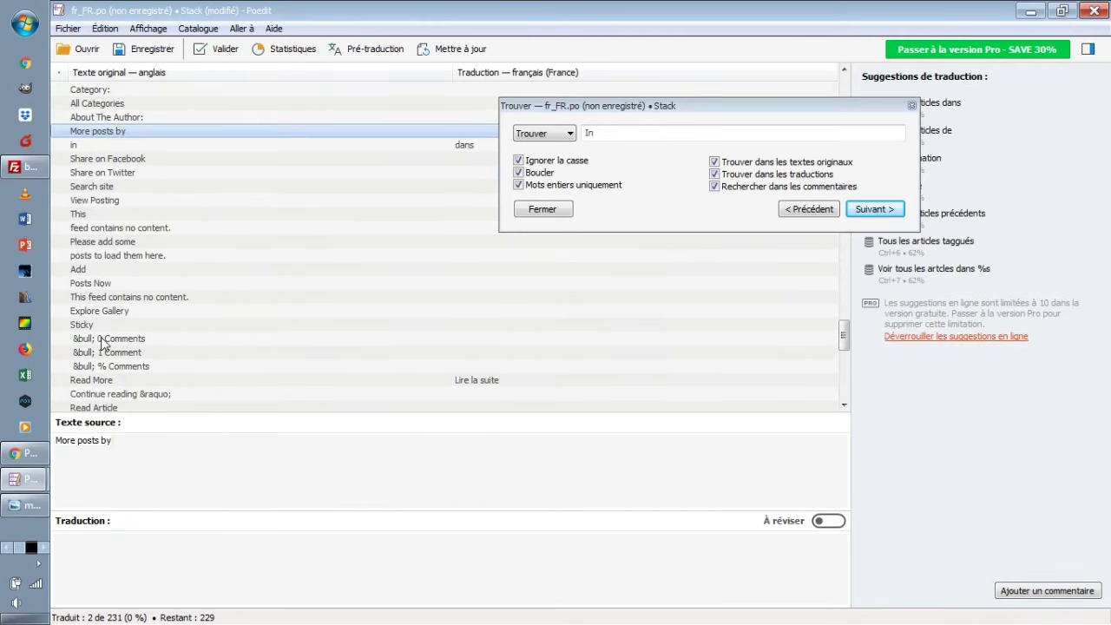
left_click(78, 269)
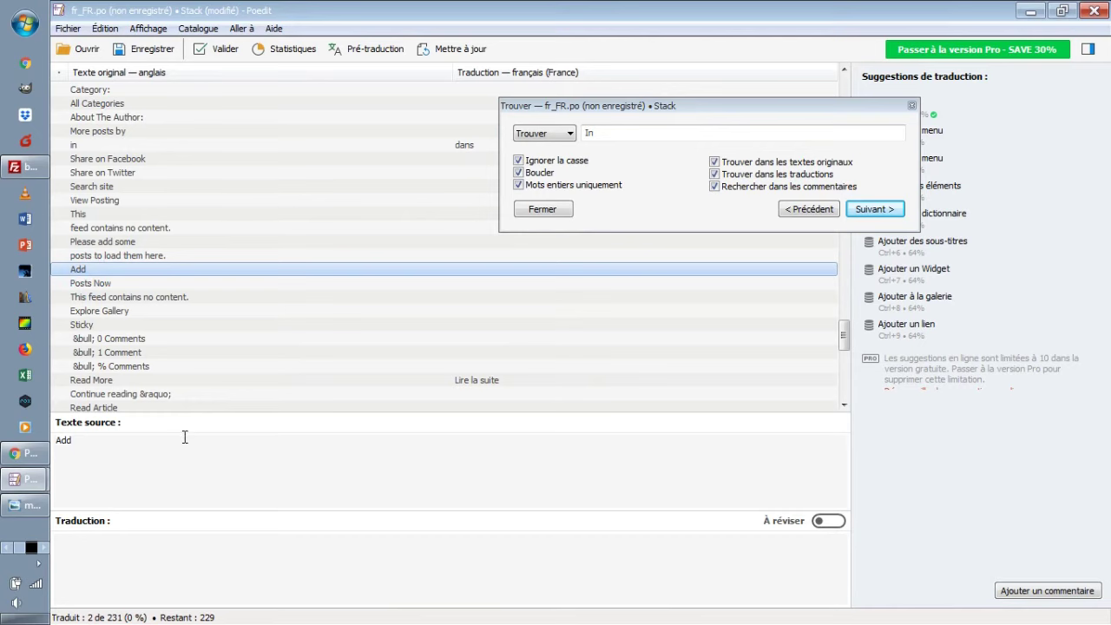
scroll(251, 356, "down", 3)
left_click(97, 200)
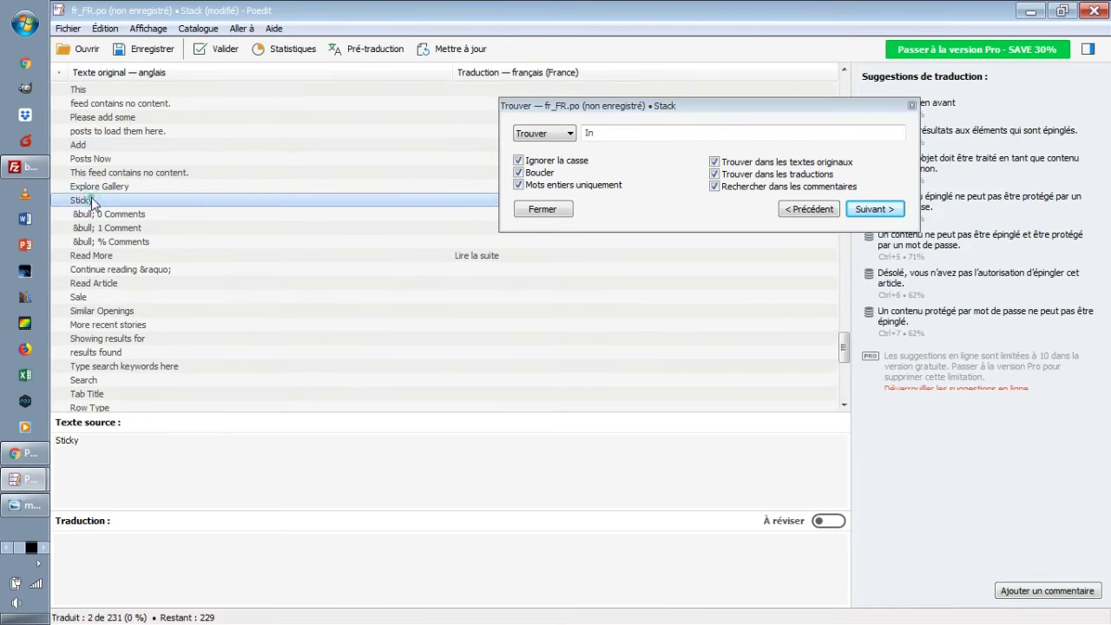
left_click(126, 394)
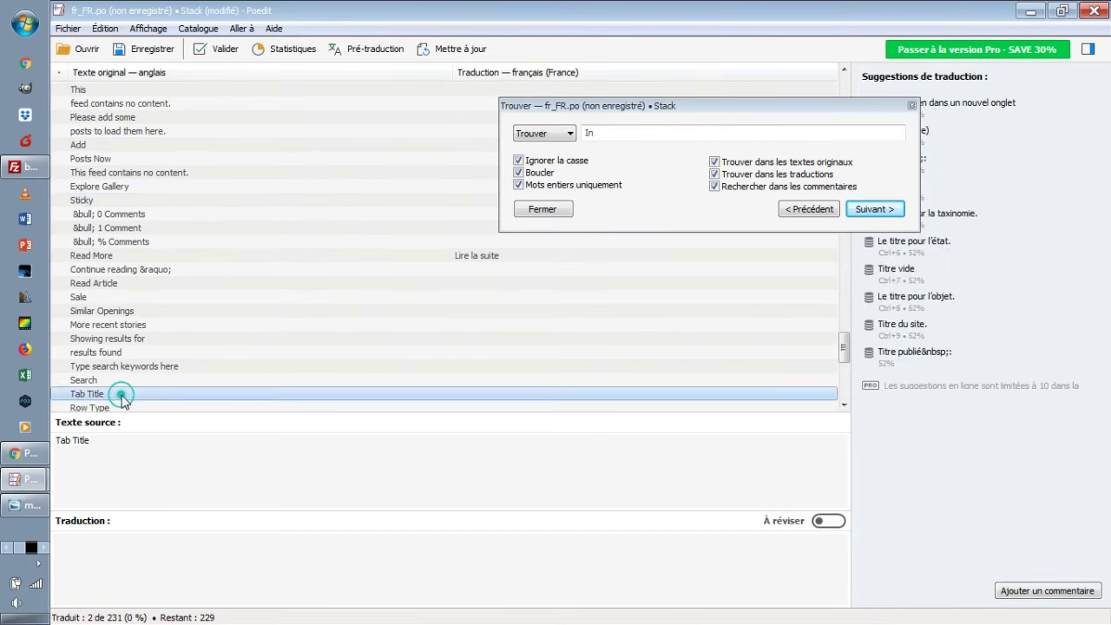
scroll(235, 371, "down", 2)
scroll(261, 361, "down", 6)
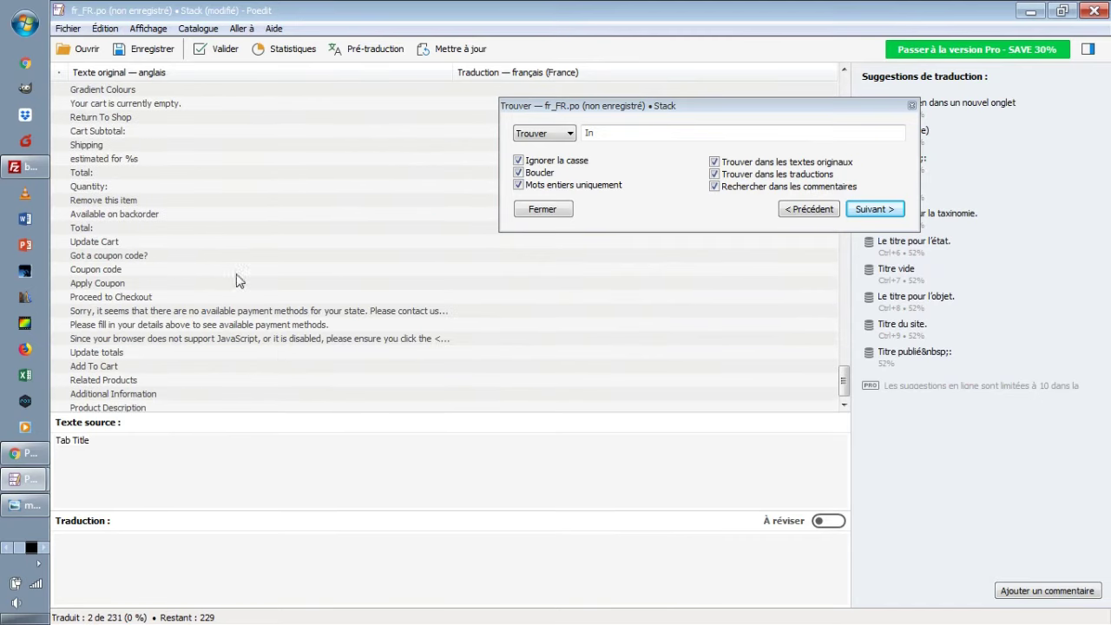
left_click(115, 188)
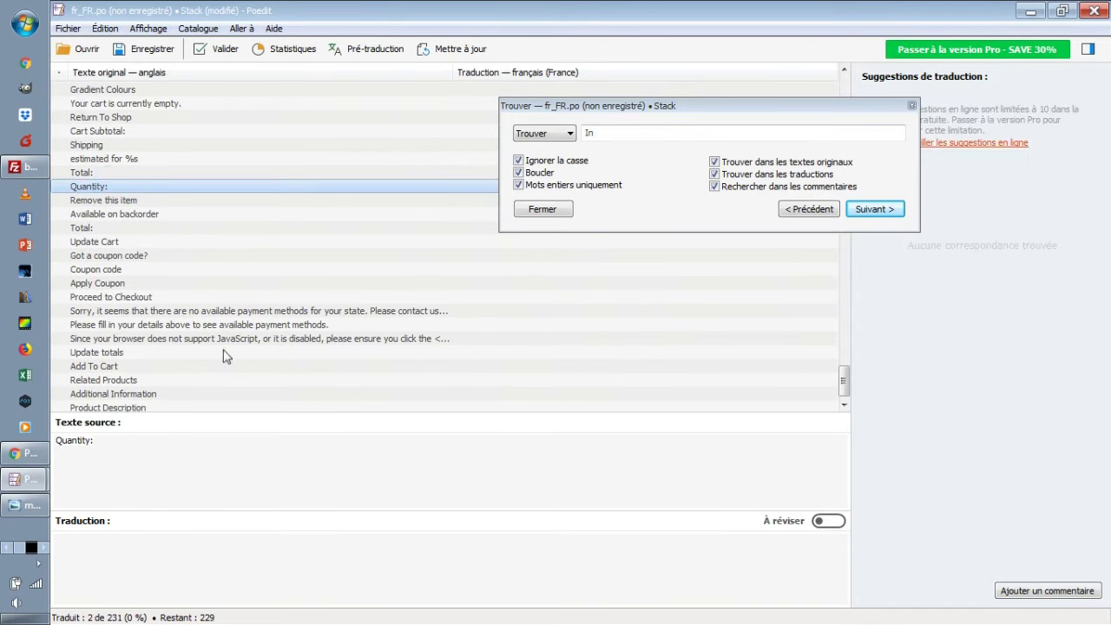
scroll(230, 319, "down", 1)
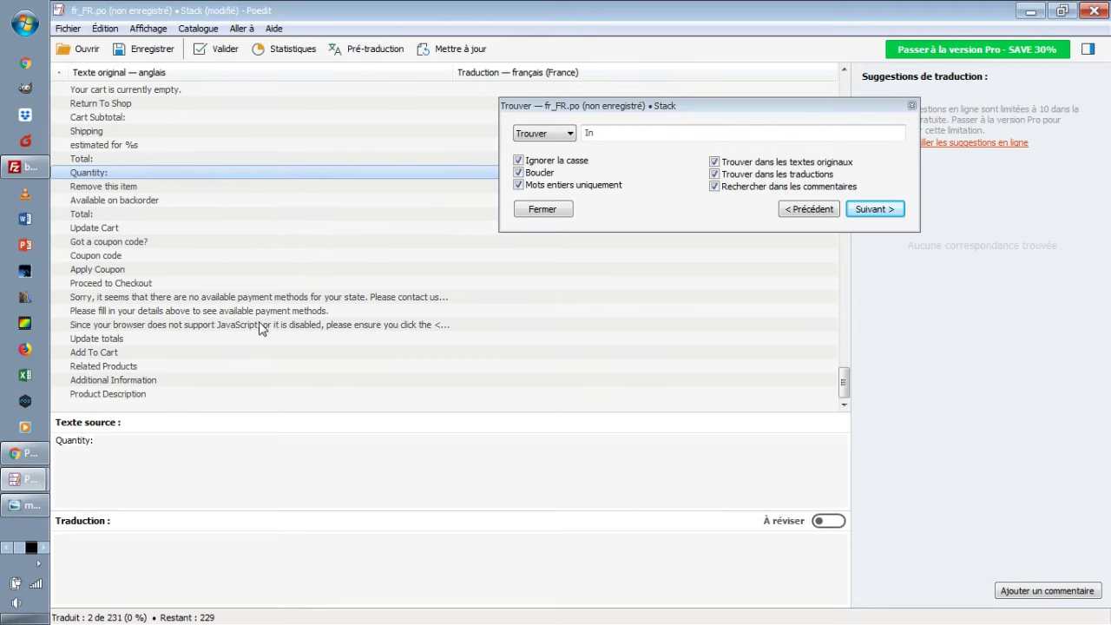
left_click(132, 394)
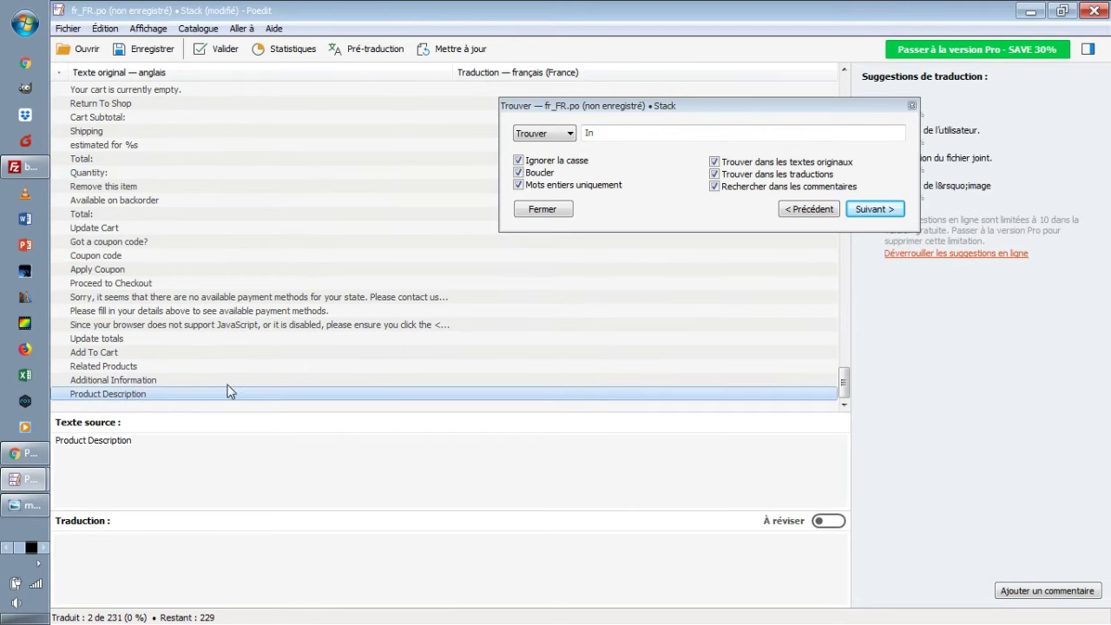
left_click(119, 351)
scroll(234, 360, "up", 10)
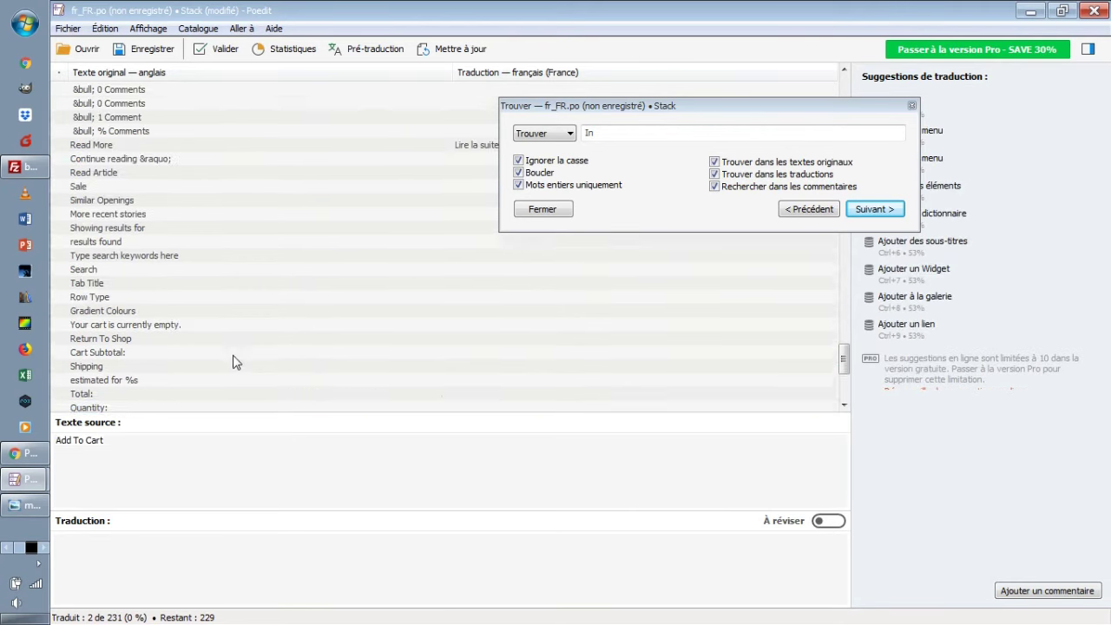
scroll(258, 363, "up", 20)
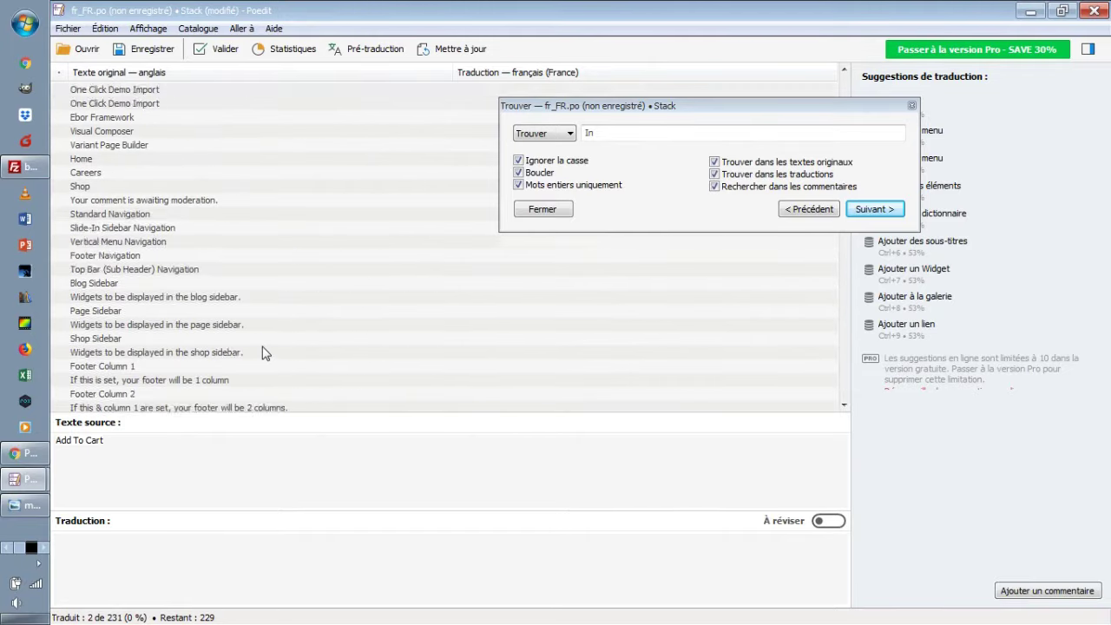
scroll(265, 352, "up", 15)
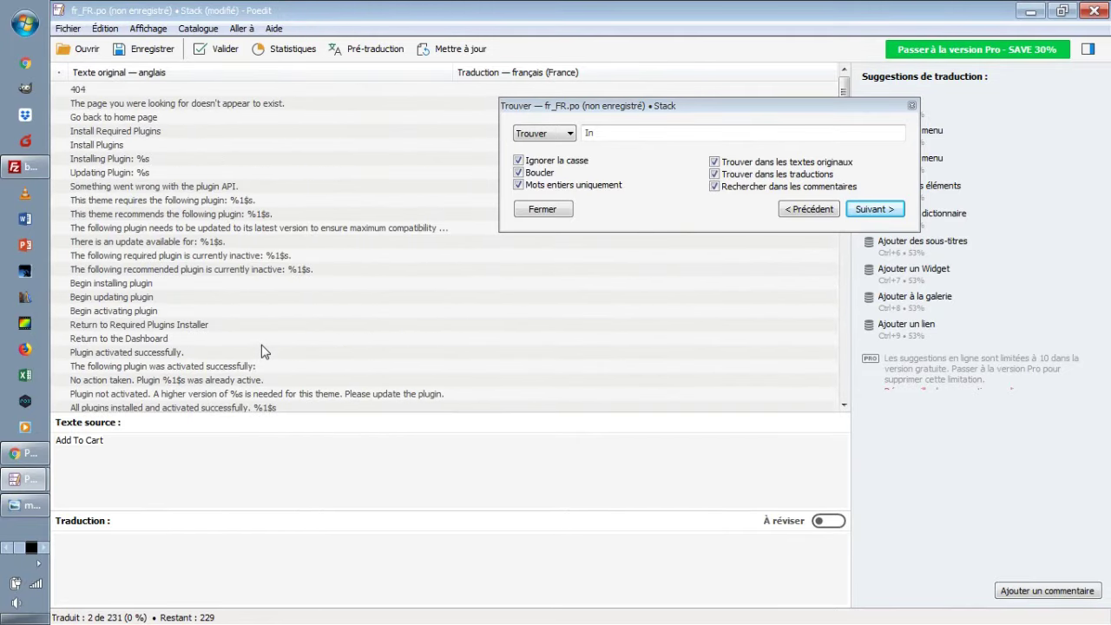
scroll(295, 580, "down", 6)
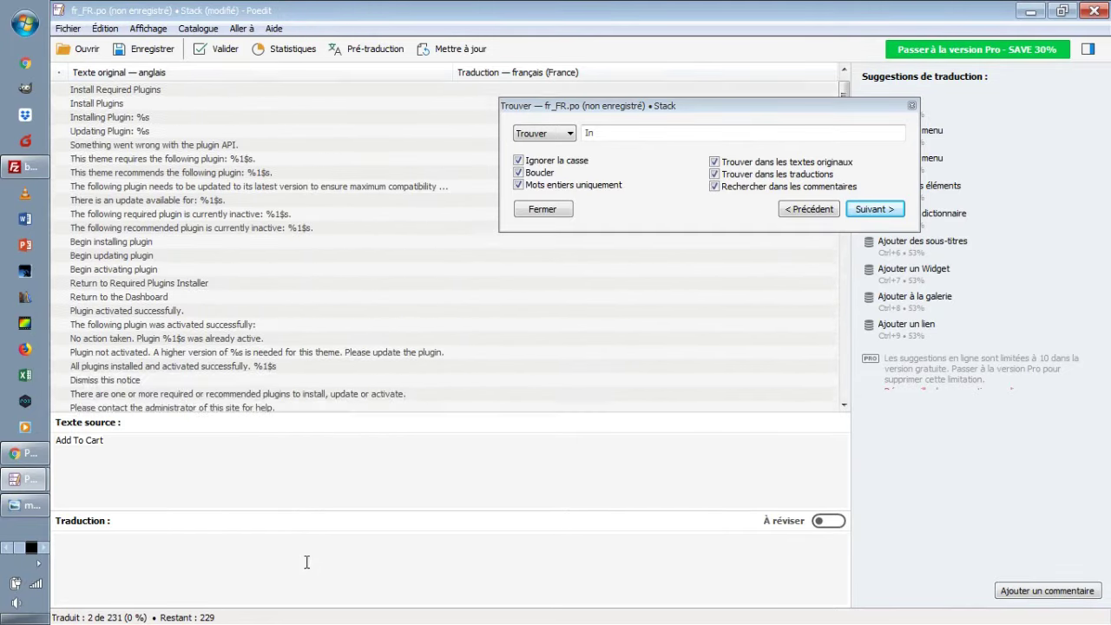
scroll(317, 475, "down", 12)
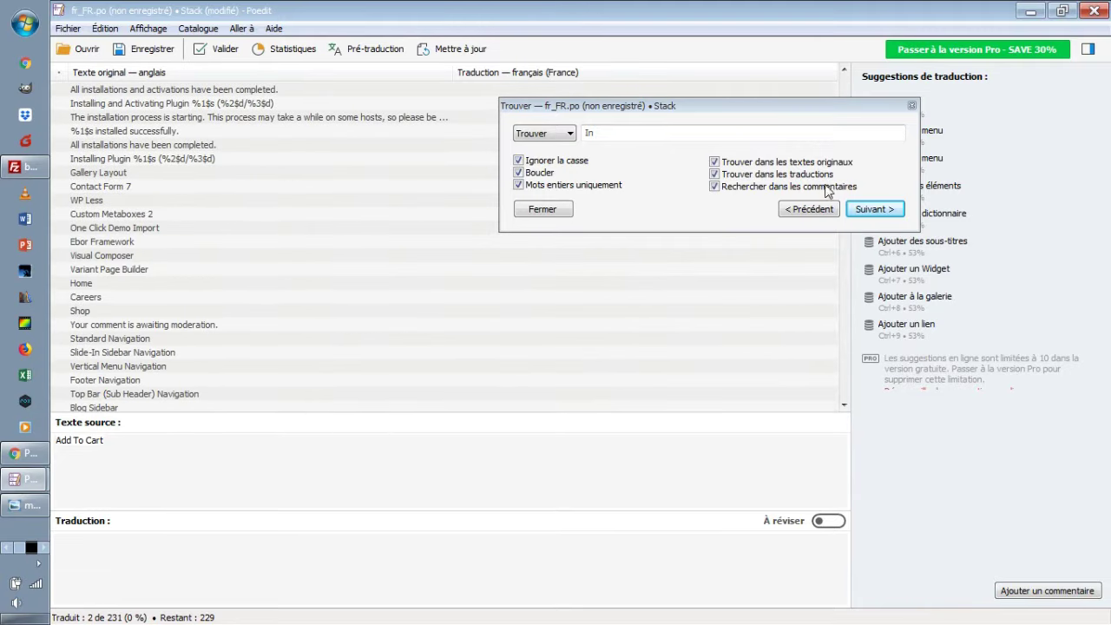
Close the search dialog and save the translation on the desktop as the PO file fr_FR, replacing the existing file
left_click(912, 105)
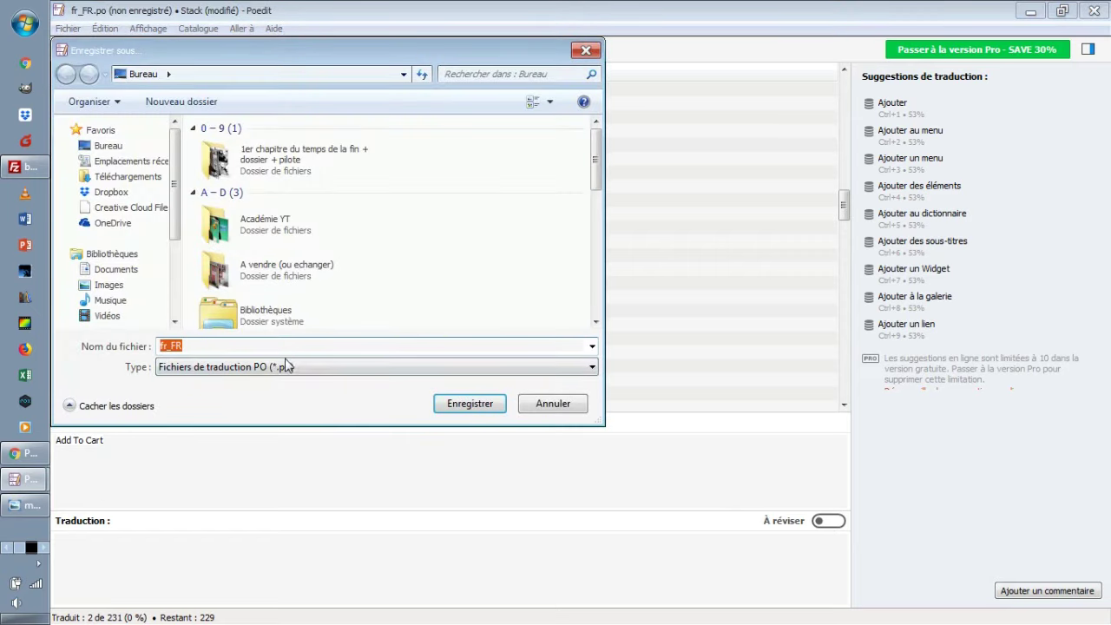
left_click(211, 347)
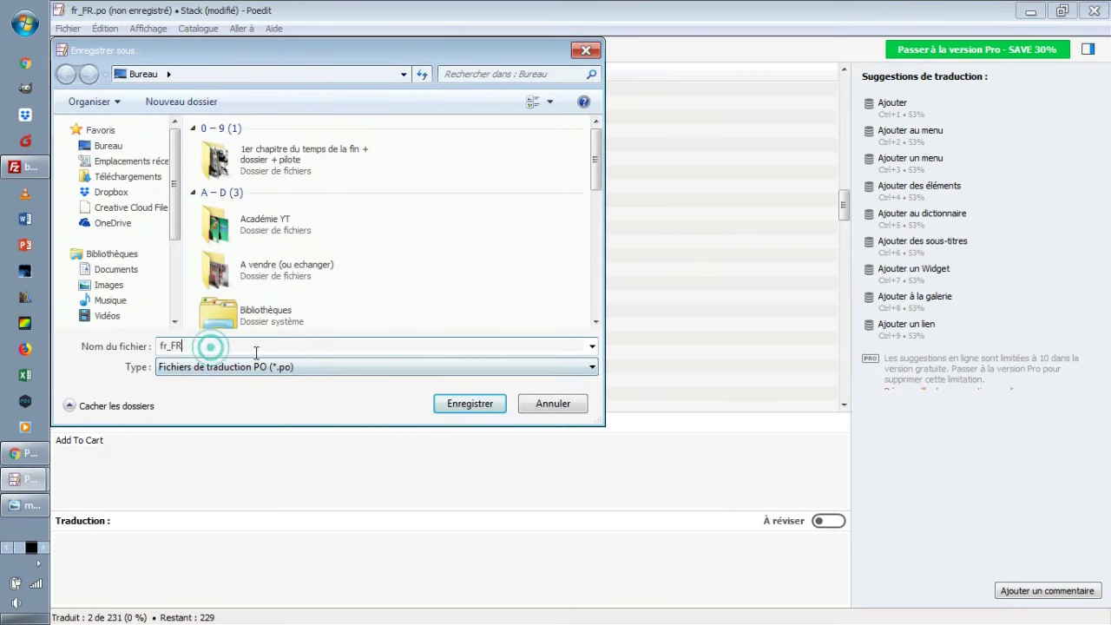
left_click(466, 406)
left_click(628, 324)
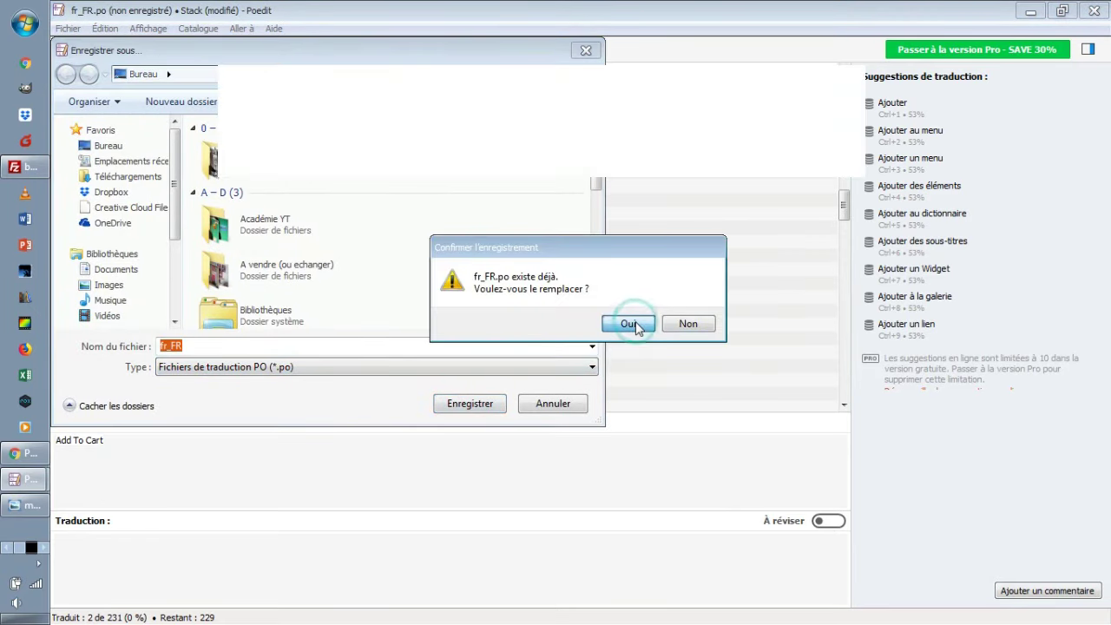
Select the two fr_FR files on the desktop and examine the remote path /httpdocs/wp-content/themes/stack/languages in FileZilla
left_click(1030, 12)
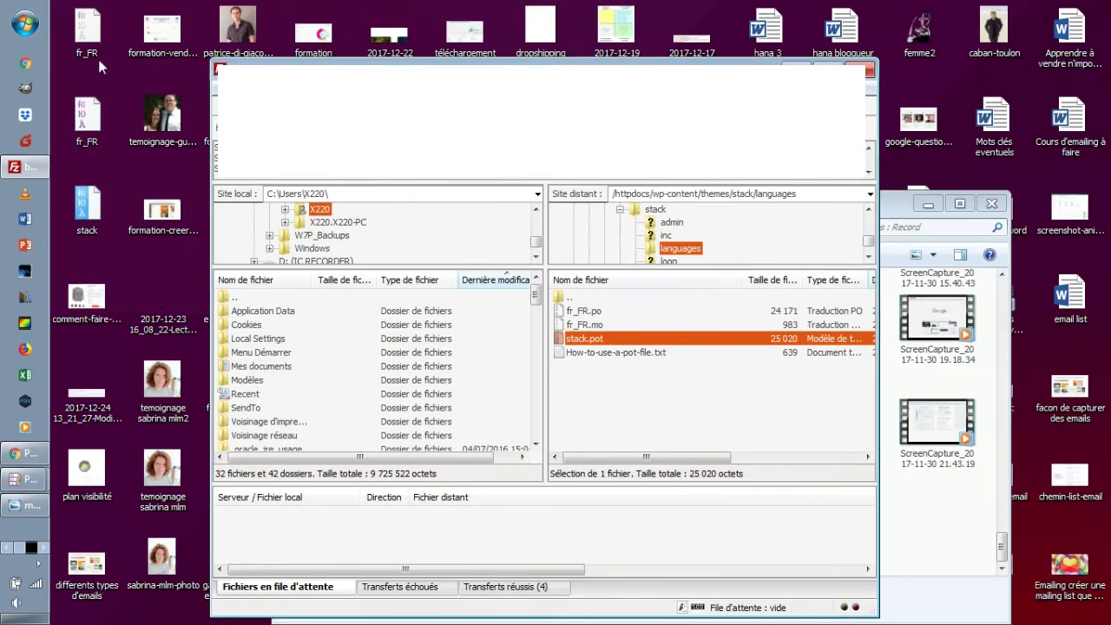
left_click_drag(121, 178, 52, 7)
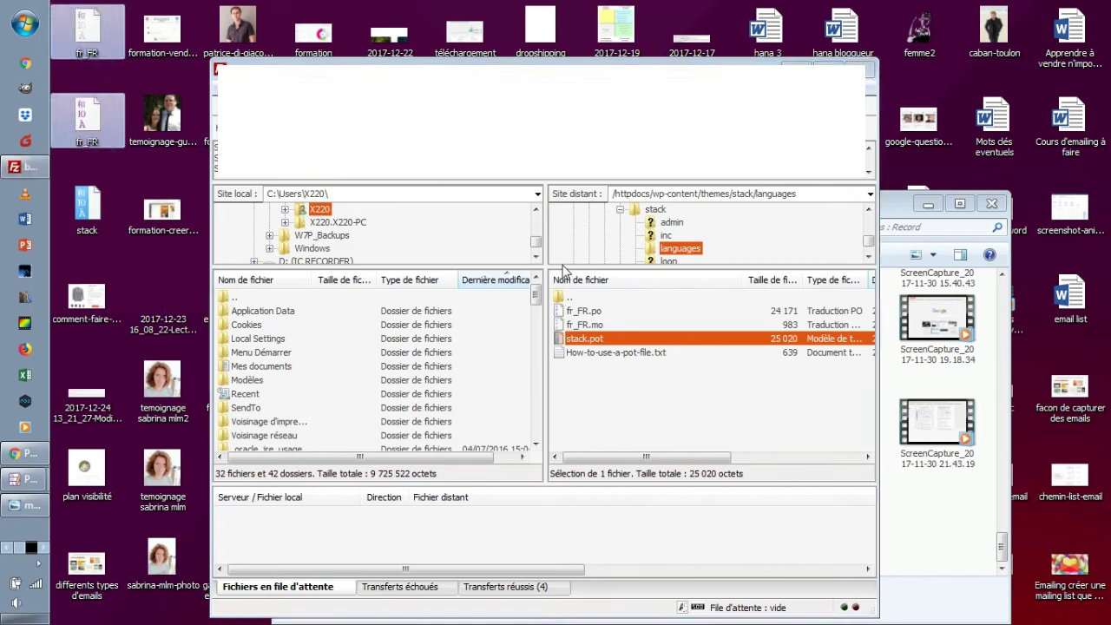
left_click(739, 194)
left_click(733, 193)
left_click_drag(799, 194, 753, 199)
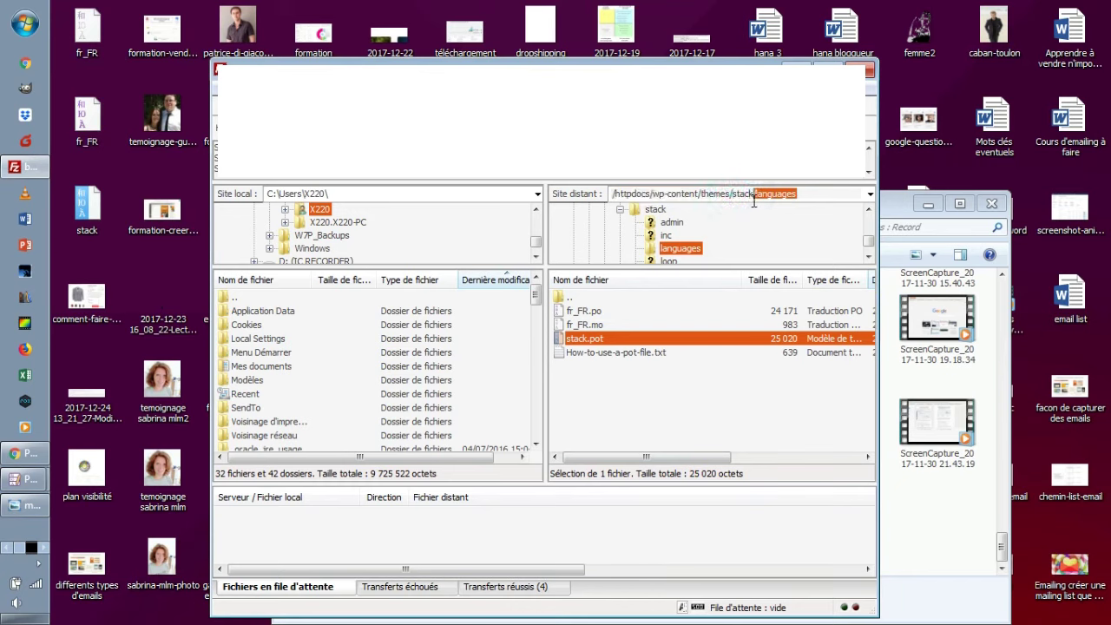
left_click(602, 324)
left_click(599, 337)
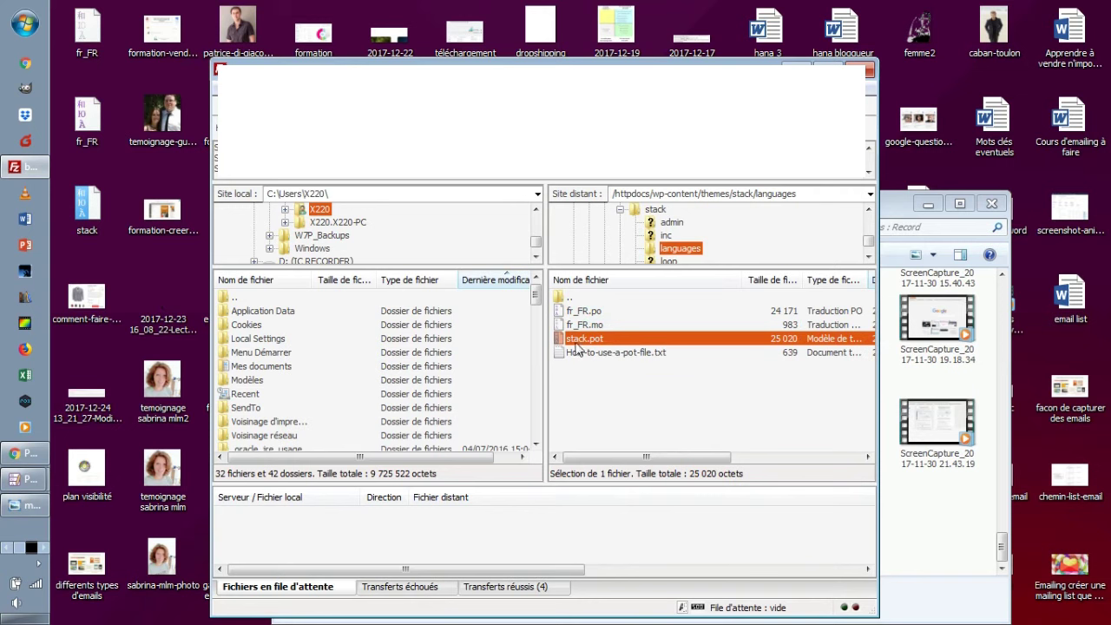
mouse_move(117, 171)
left_mouse_down()
mouse_move(54, 7)
mouse_move(653, 415)
left_mouse_up()
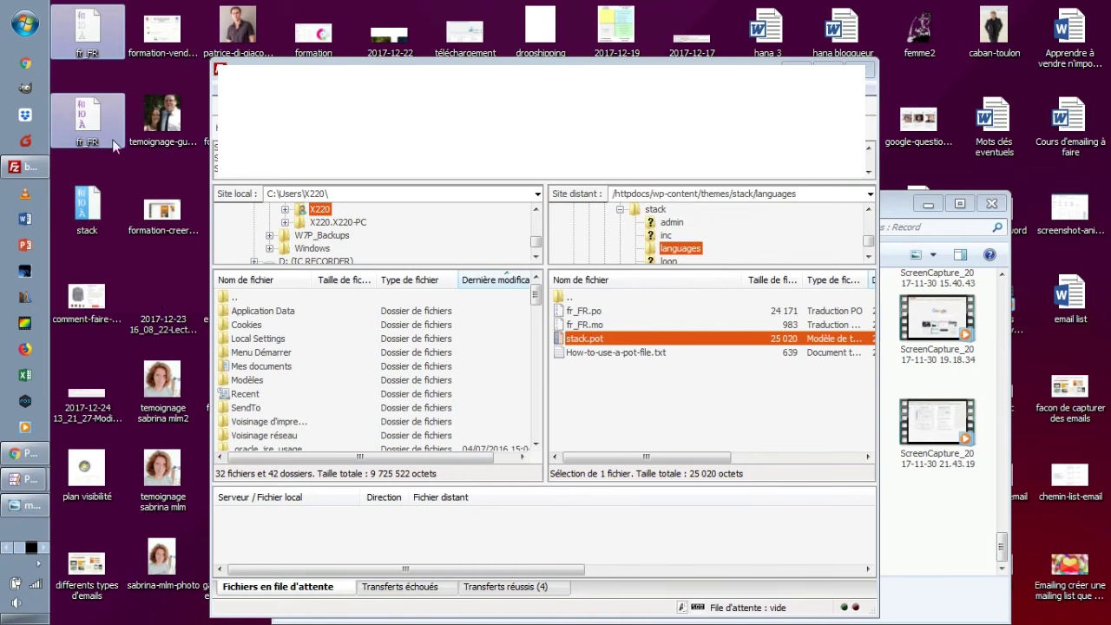
Review the "Read More" translation in Poedit, then switch to FileZilla and check the files in the Stack theme's languages folder
left_click(12, 480)
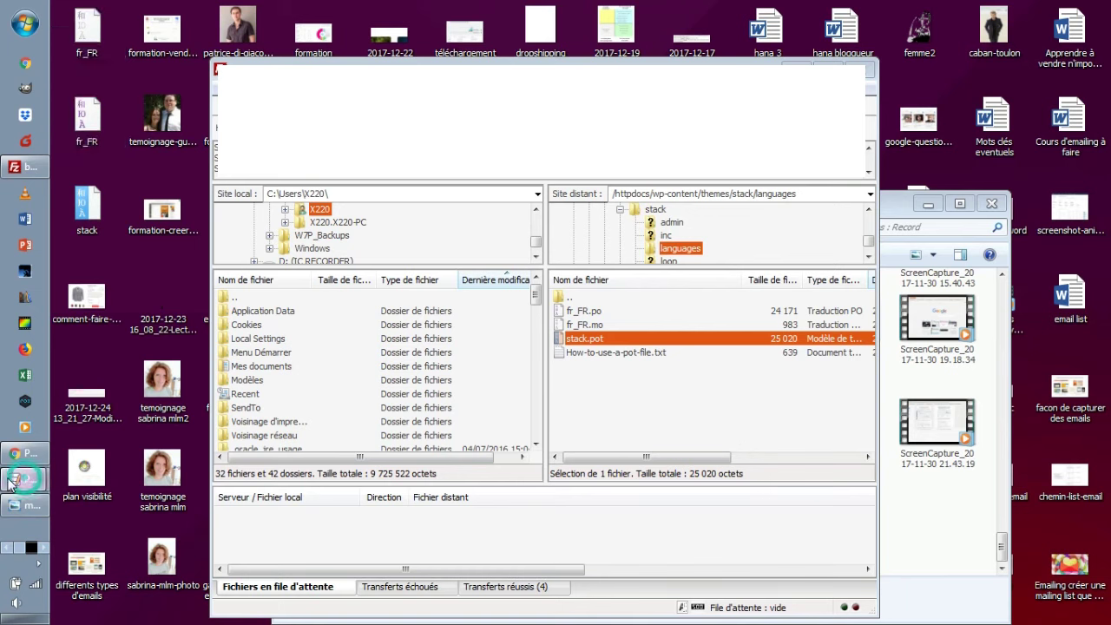
left_click(113, 462)
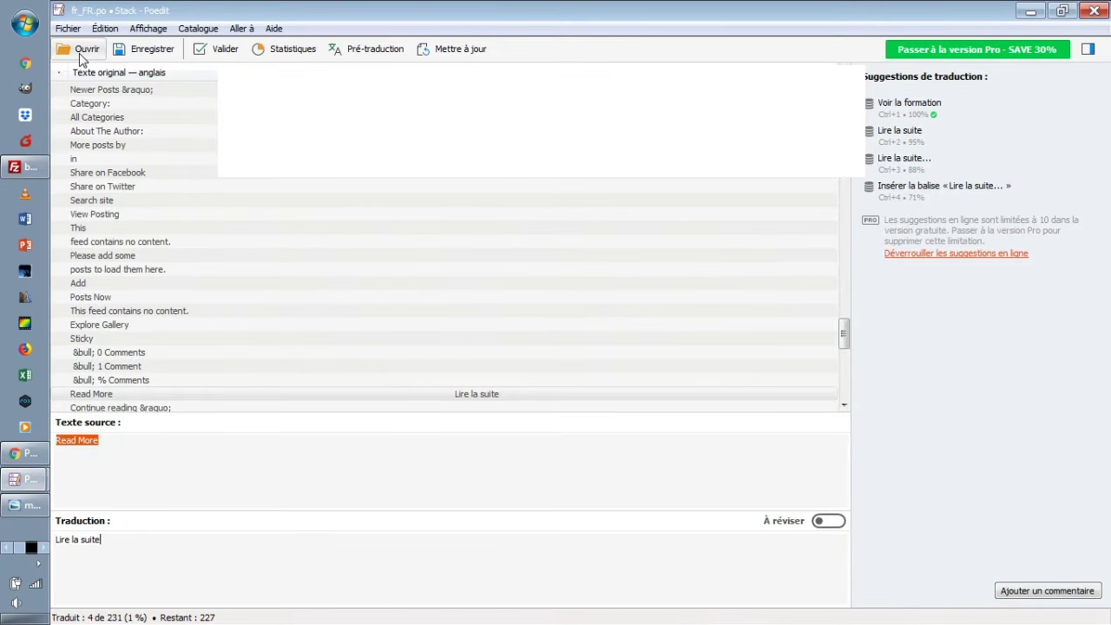
left_click(26, 166)
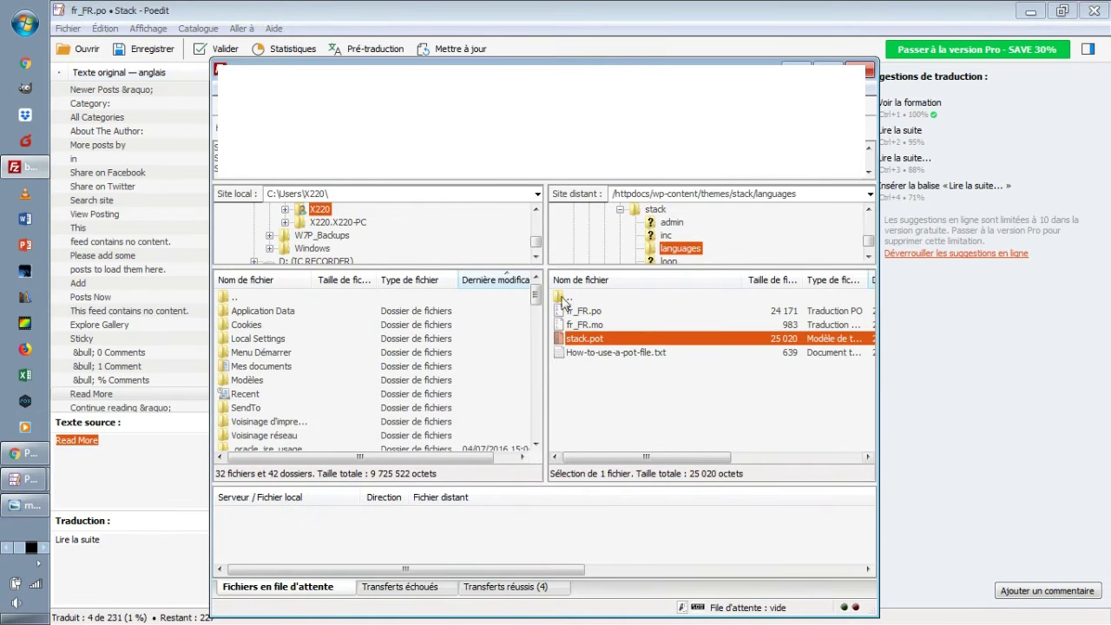
left_click(626, 324)
left_click(623, 338)
left_click(735, 194)
left_click(732, 193)
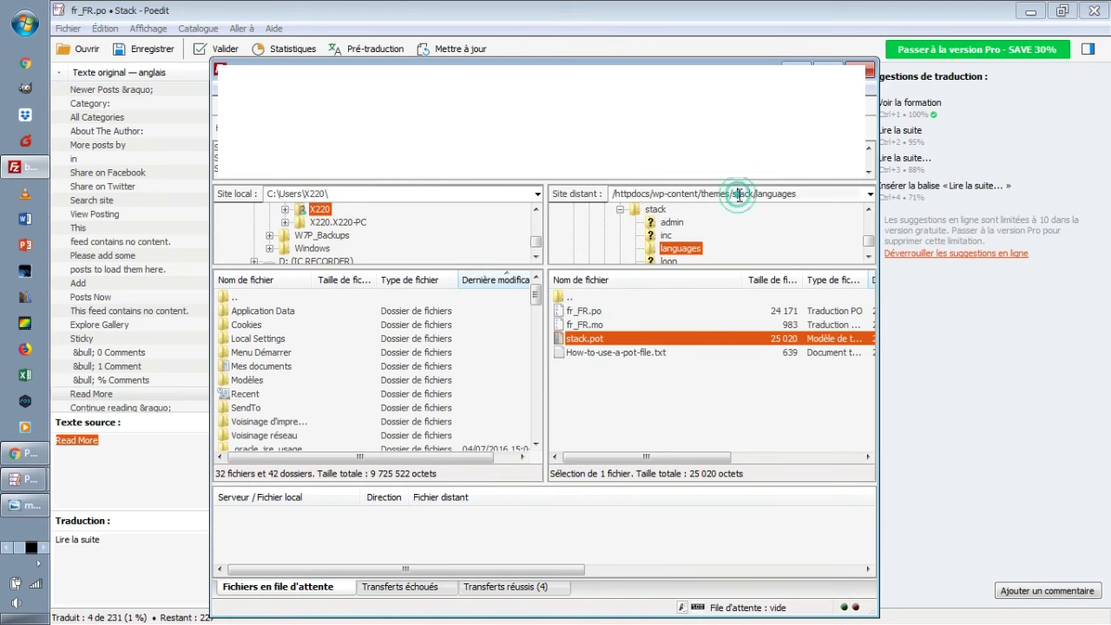
left_click_drag(809, 196, 756, 203)
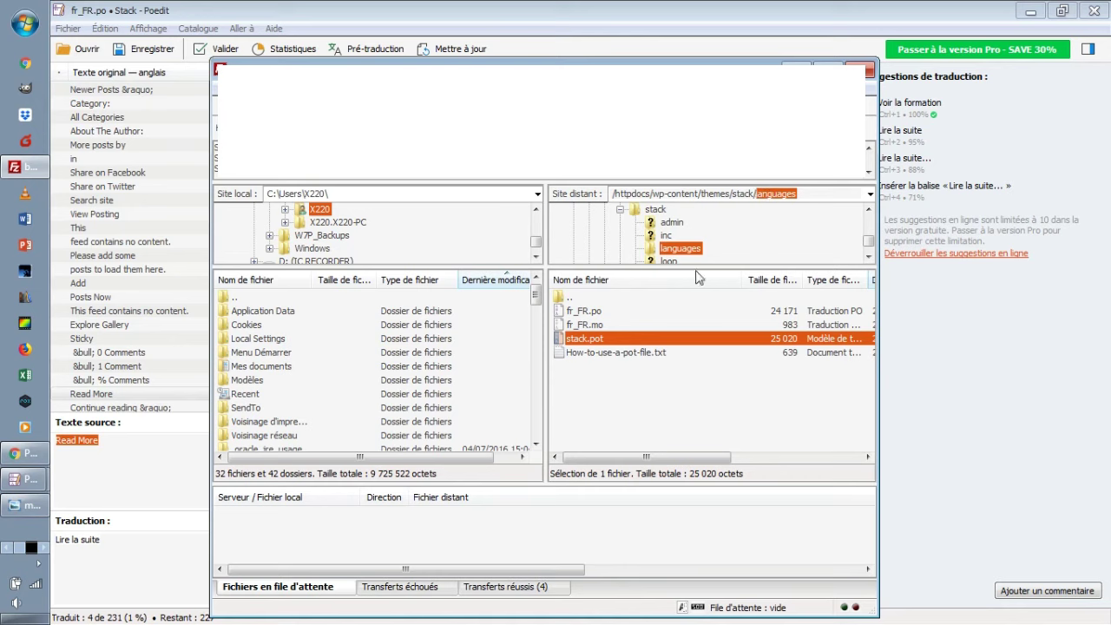
left_click(605, 325)
left_click(604, 341)
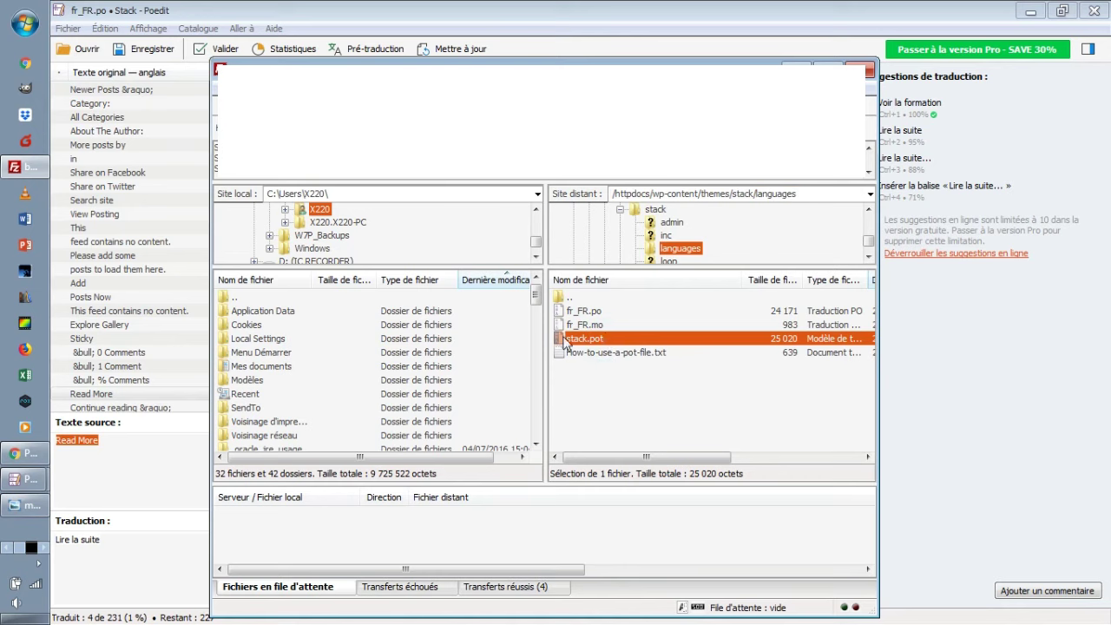
Return to Poedit and save the fr_FR.po translation catalogue
left_click(69, 29)
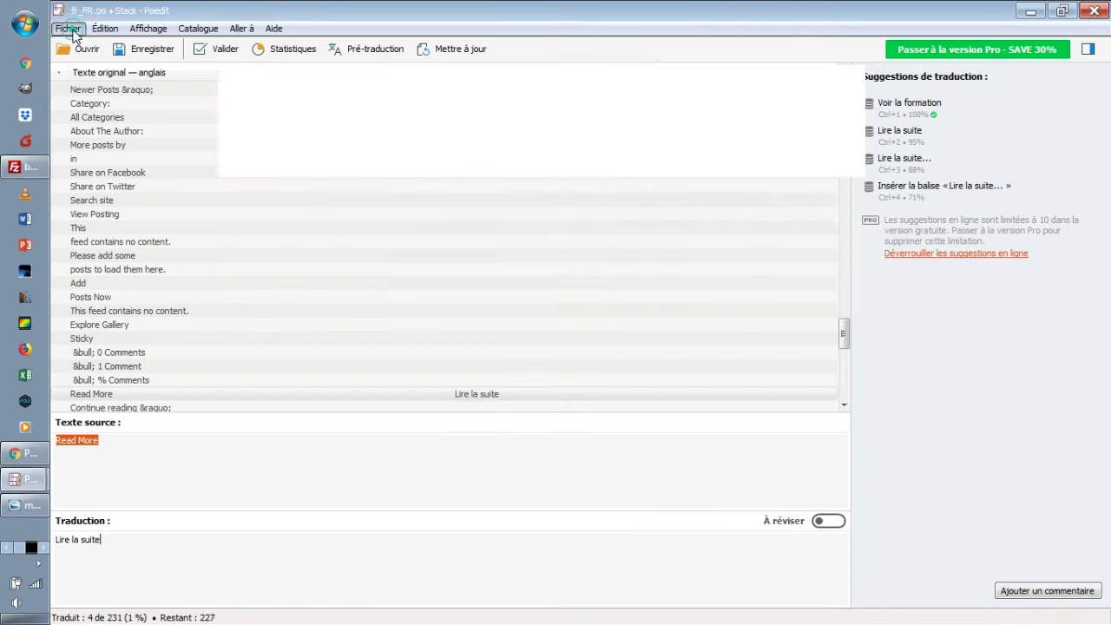
left_click(74, 29)
left_click(482, 539)
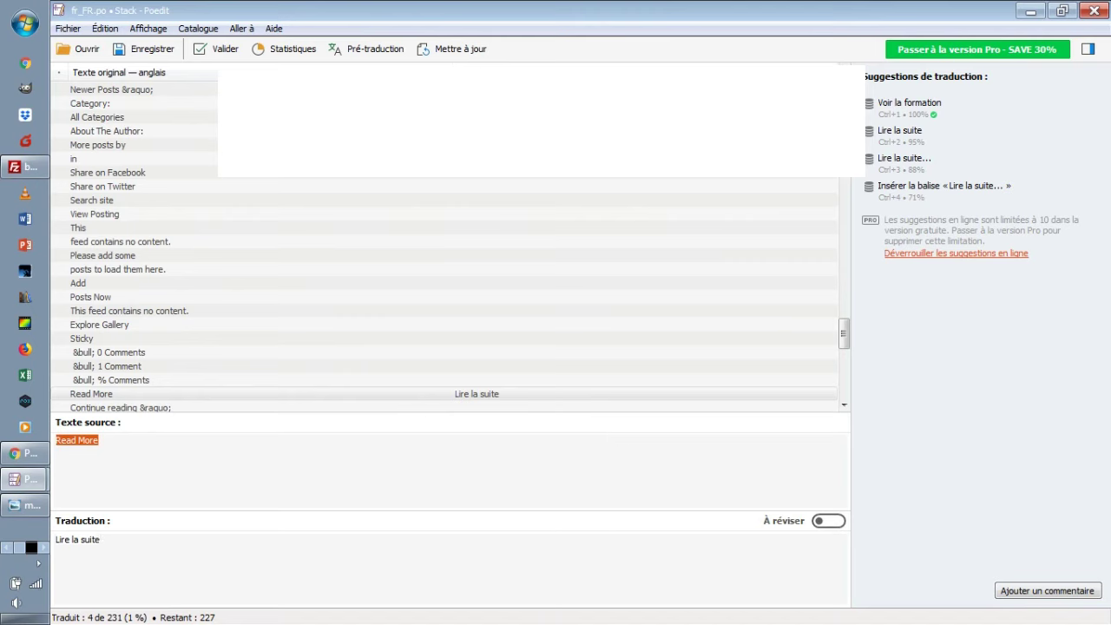
left_click(153, 46)
Bring up FileZilla, minimise Poedit and select both fr_FR files on the desktop
left_click(42, 168)
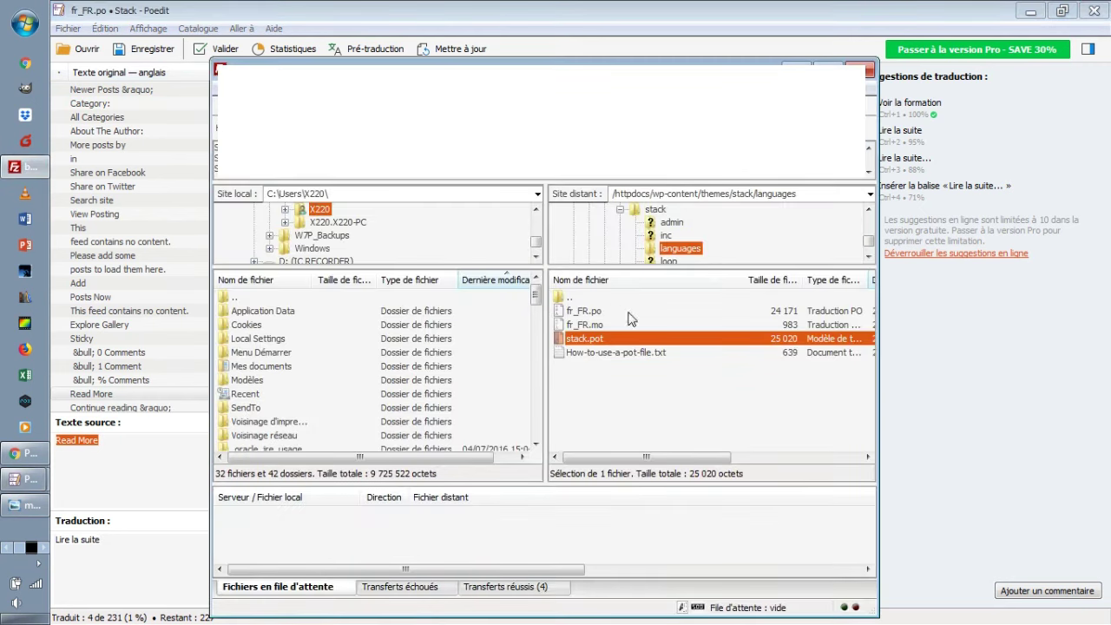
left_click(1030, 10)
left_click(86, 30)
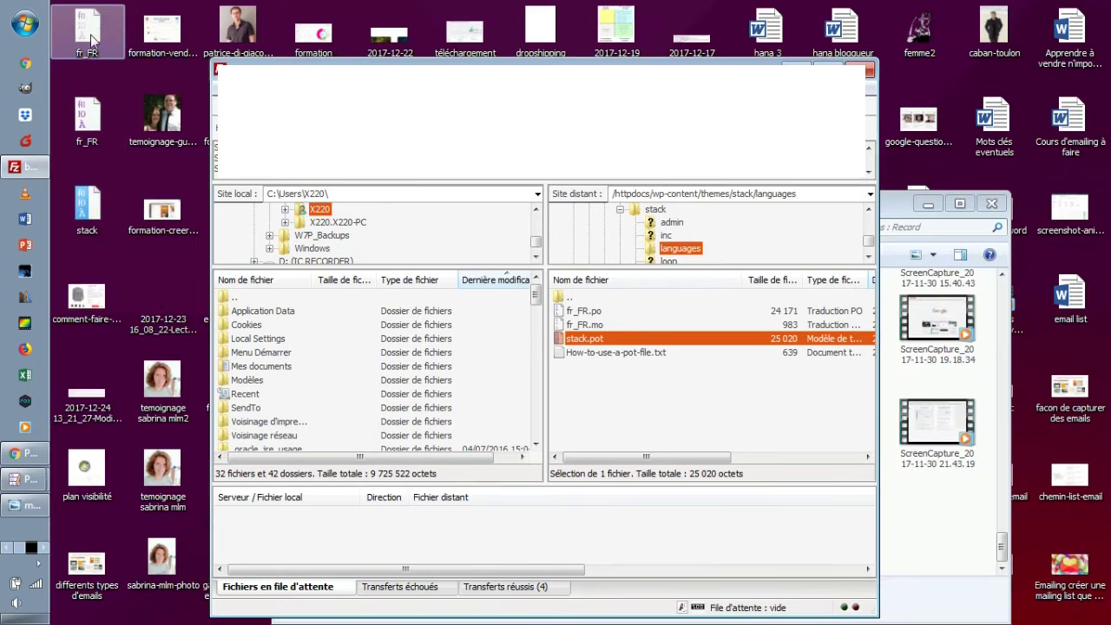
left_click(86, 117, "ctrl")
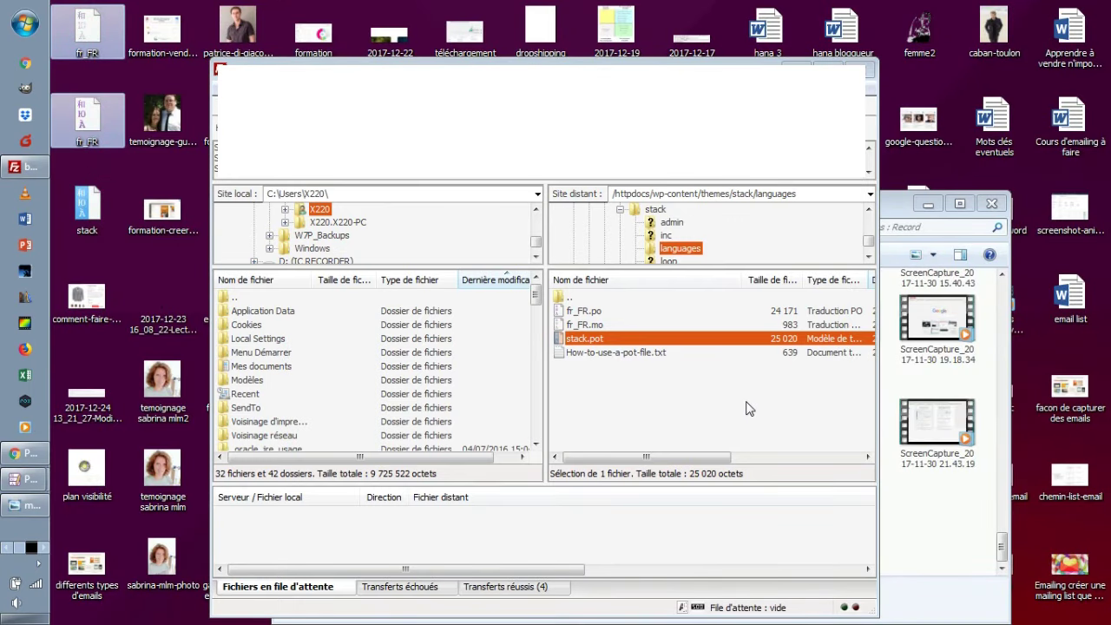